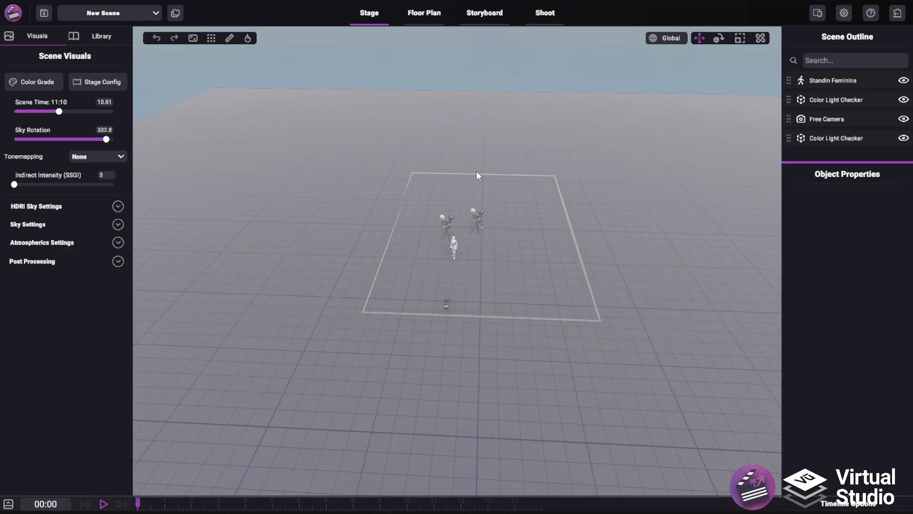
Step: Open the stage configuration and set the set width to 75 feet and the set length to 60 feet
{"action": "middle_click_drag", "start_coordinate": [476, 170], "coordinate": [493, 191]}
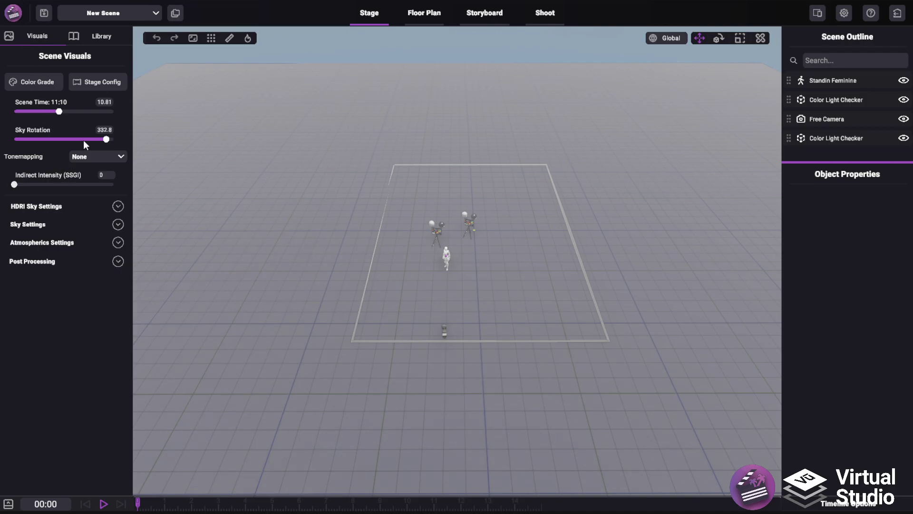
{"action": "left_click", "coordinate": [110, 85]}
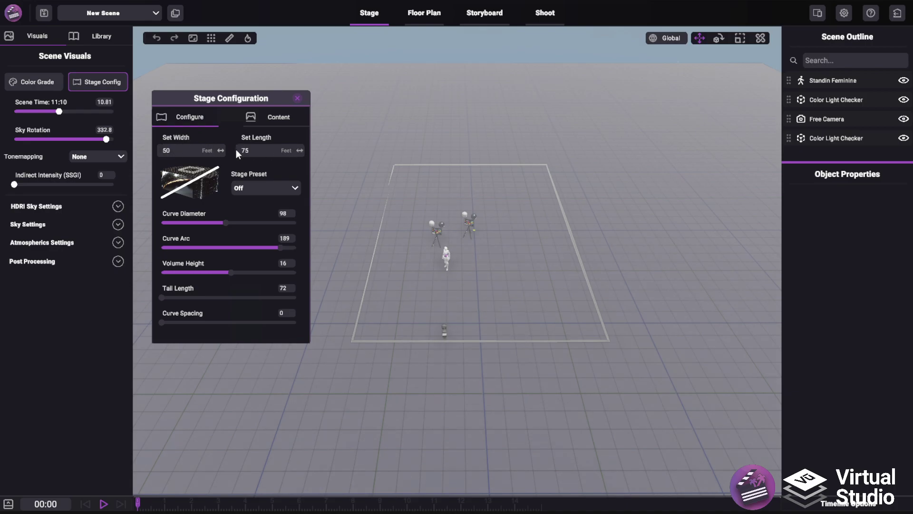
{"action": "middle_click_drag", "start_coordinate": [430, 164], "coordinate": [425, 234]}
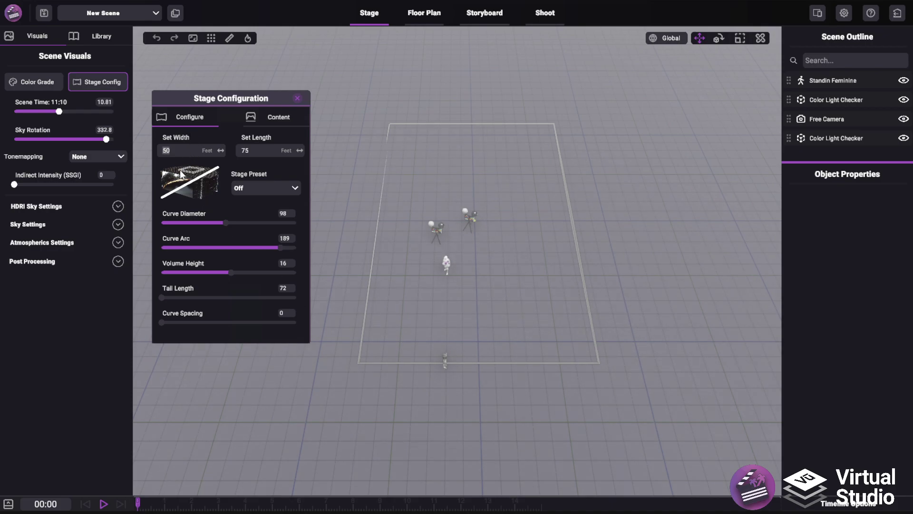
{"action": "type", "text": "75"}
{"action": "key", "text": "Return"}
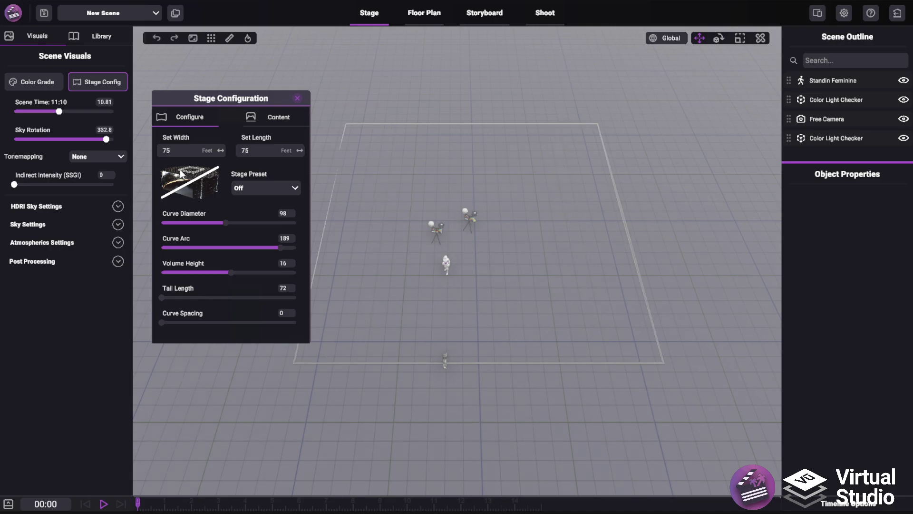
{"action": "left_click", "coordinate": [265, 155]}
{"action": "type", "text": "60"}
{"action": "key", "text": "Return"}
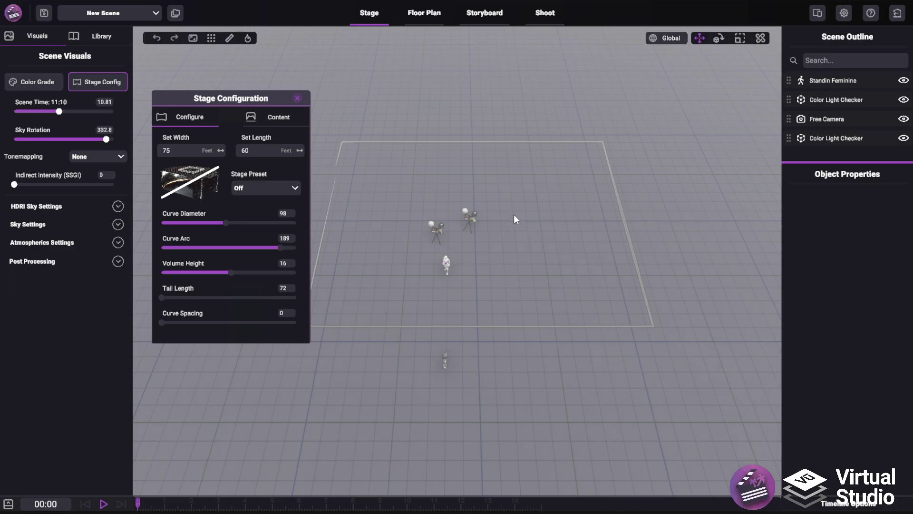
Step: Check the resized stage boundary in the floor plan, rotating the plan a quarter turn, and return to the 3D stage
{"action": "middle_click_drag", "start_coordinate": [513, 214], "coordinate": [523, 130]}
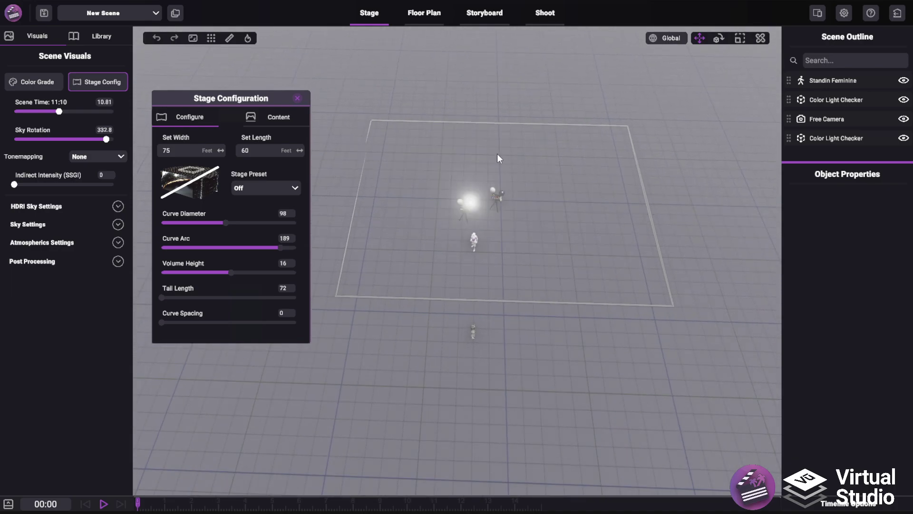
{"action": "left_click", "coordinate": [425, 16]}
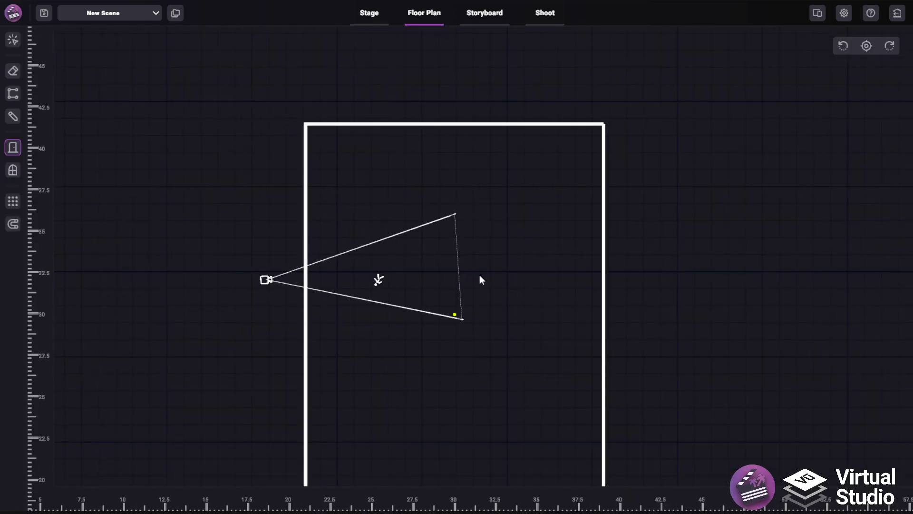
{"action": "left_click", "coordinate": [847, 46]}
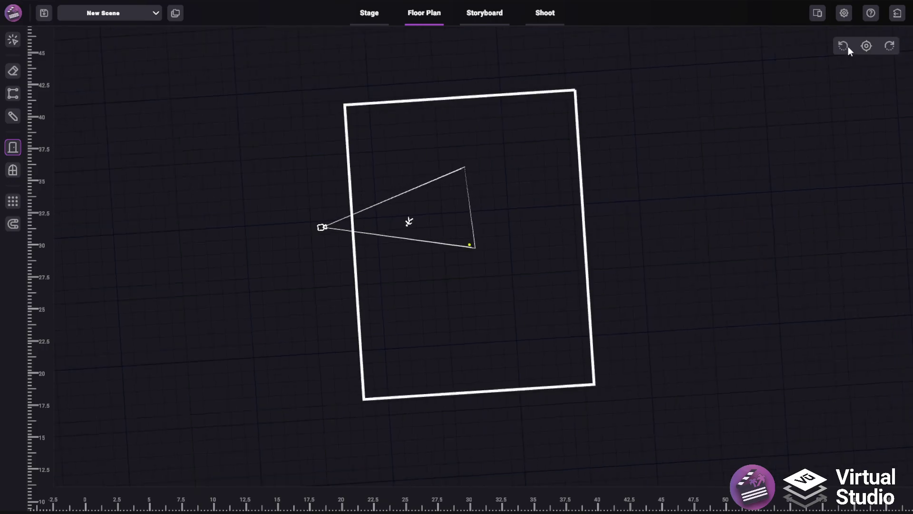
{"action": "middle_click_drag", "start_coordinate": [467, 245], "coordinate": [513, 267]}
{"action": "scroll", "coordinate": [565, 250], "scroll_direction": "up", "scroll_amount": 3}
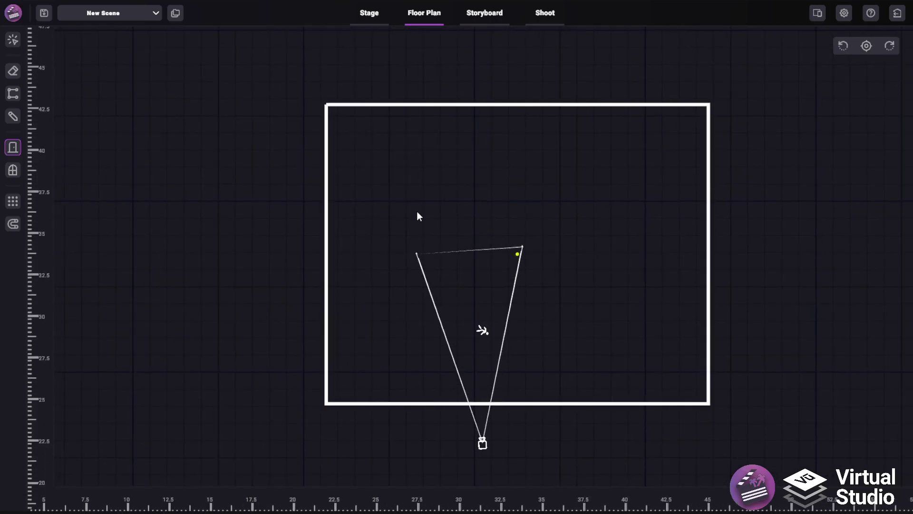
{"action": "left_click", "coordinate": [367, 15]}
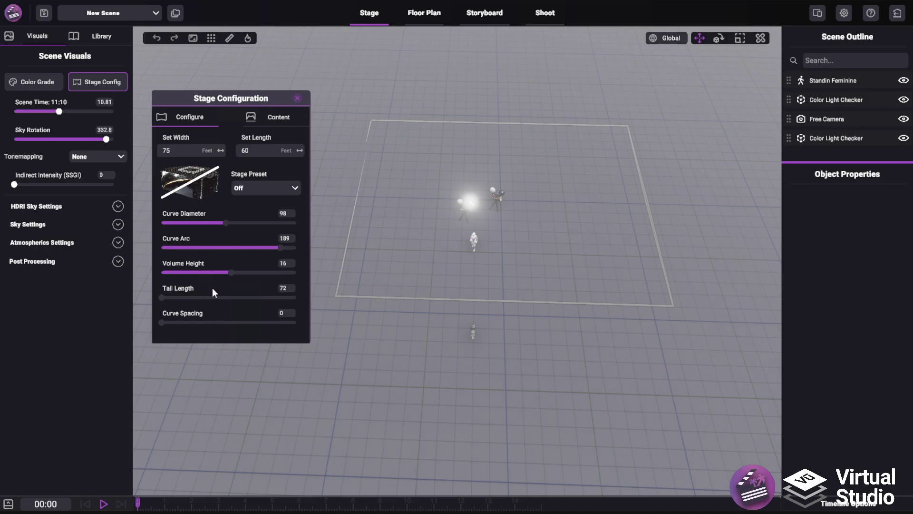
Step: Try the Vu Vegas, Vu Tampa, Vu Orlando and Vu Nashville stage presets one after another
{"action": "left_click", "coordinate": [261, 188]}
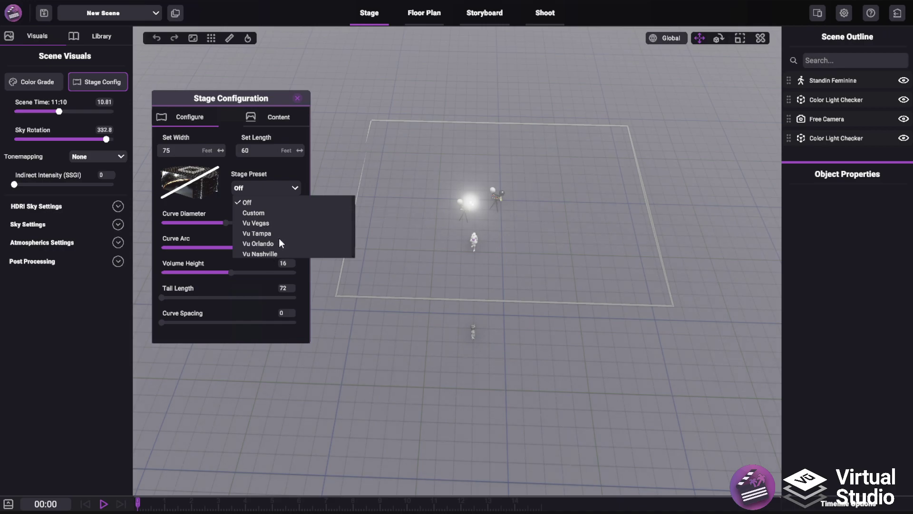
{"action": "left_click", "coordinate": [259, 223]}
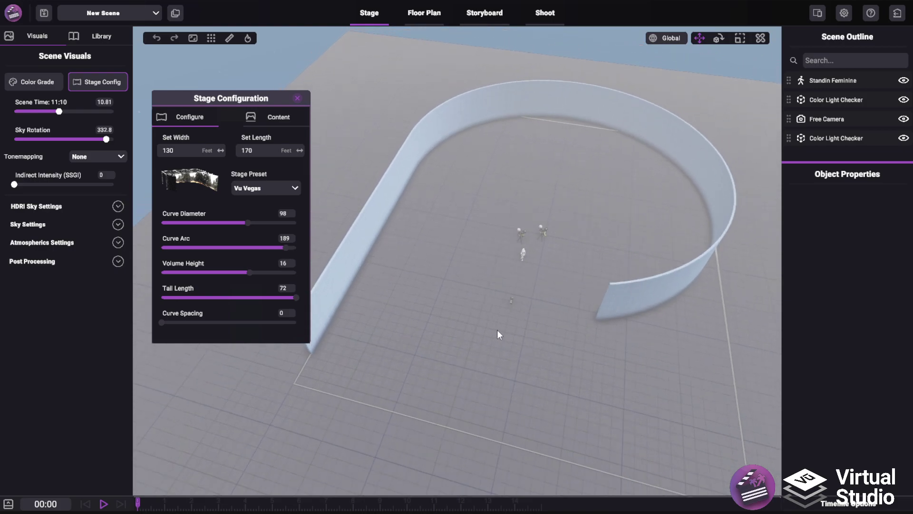
{"action": "left_click", "coordinate": [275, 190]}
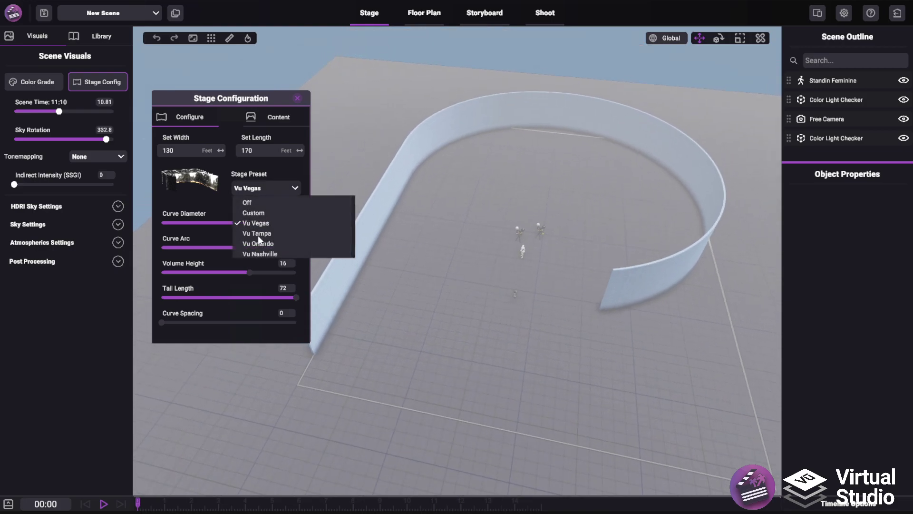
{"action": "left_click", "coordinate": [257, 236]}
{"action": "left_click", "coordinate": [263, 191]}
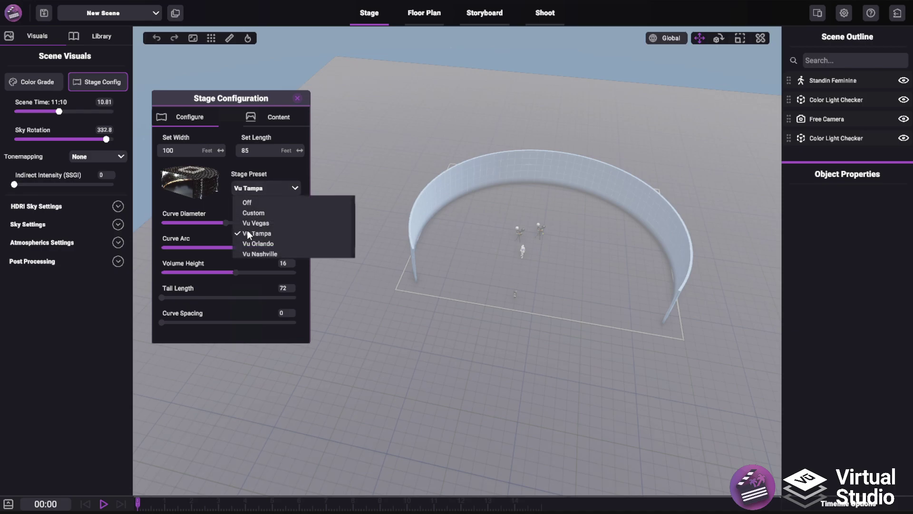
{"action": "left_click", "coordinate": [258, 244]}
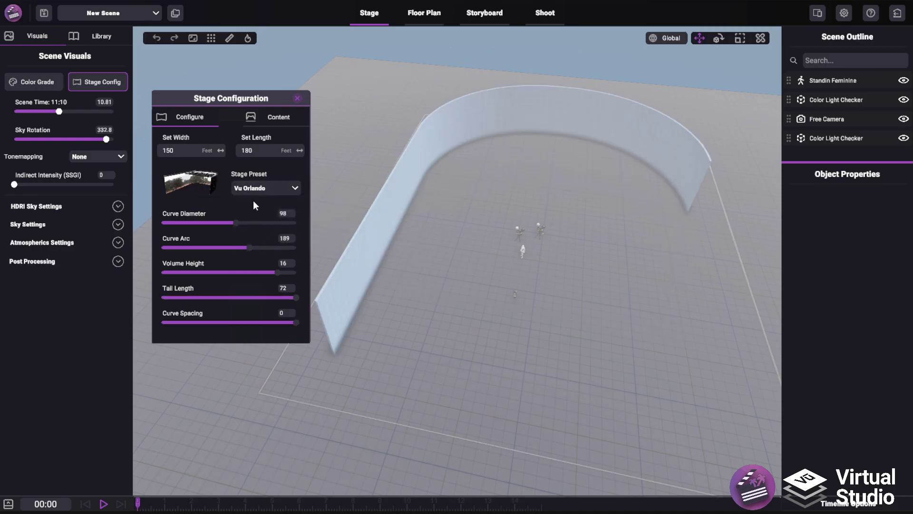
{"action": "left_click", "coordinate": [257, 189]}
{"action": "left_click", "coordinate": [260, 254]}
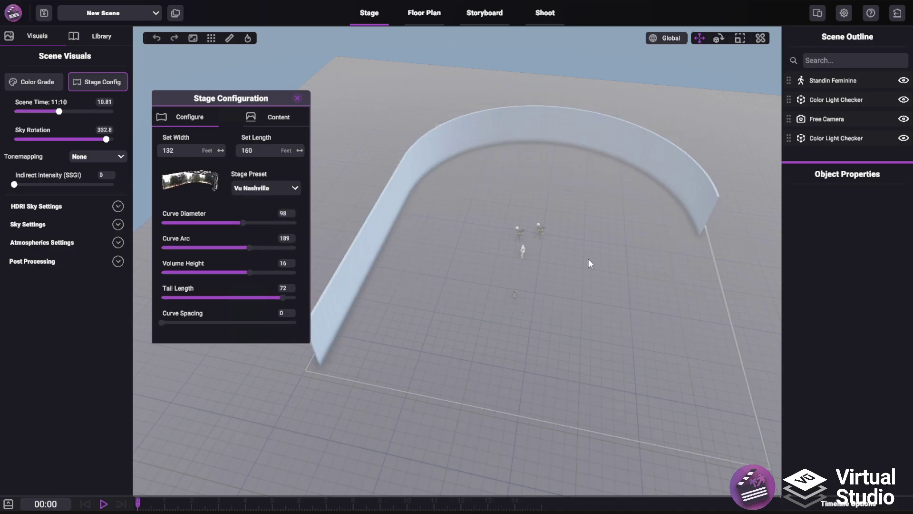
{"action": "middle_click_drag", "start_coordinate": [589, 259], "coordinate": [550, 148]}
{"action": "left_click_drag", "start_coordinate": [551, 148], "coordinate": [432, 265]}
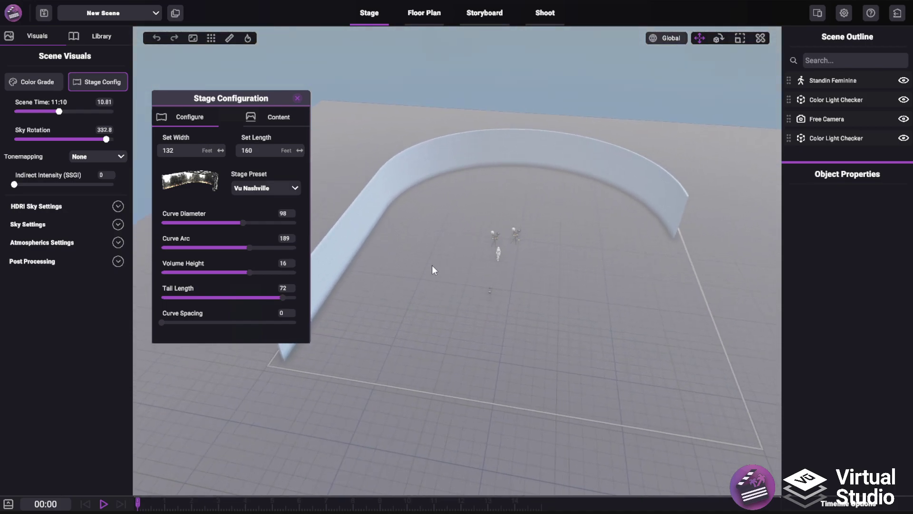
Step: Switch the stage preset to Custom with curve diameter 88, curve arc 262, volume height 9 and tail length 50
{"action": "left_click", "coordinate": [258, 190]}
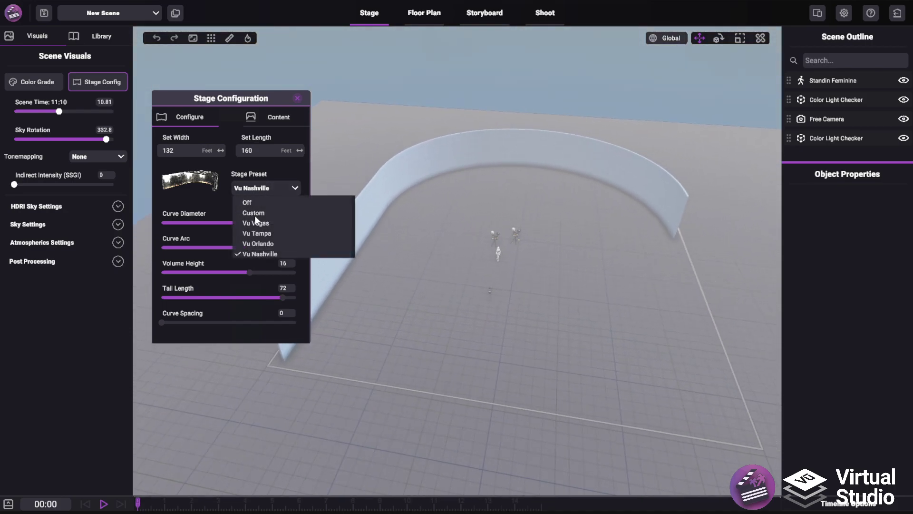
{"action": "left_click", "coordinate": [255, 214]}
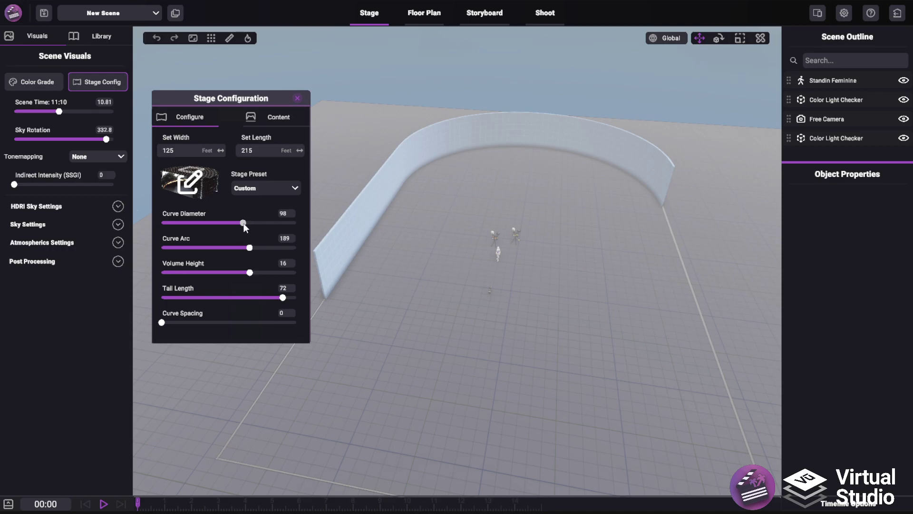
{"action": "left_click_drag", "start_coordinate": [243, 223], "coordinate": [293, 247]}
{"action": "left_click_drag", "start_coordinate": [248, 273], "coordinate": [229, 297]}
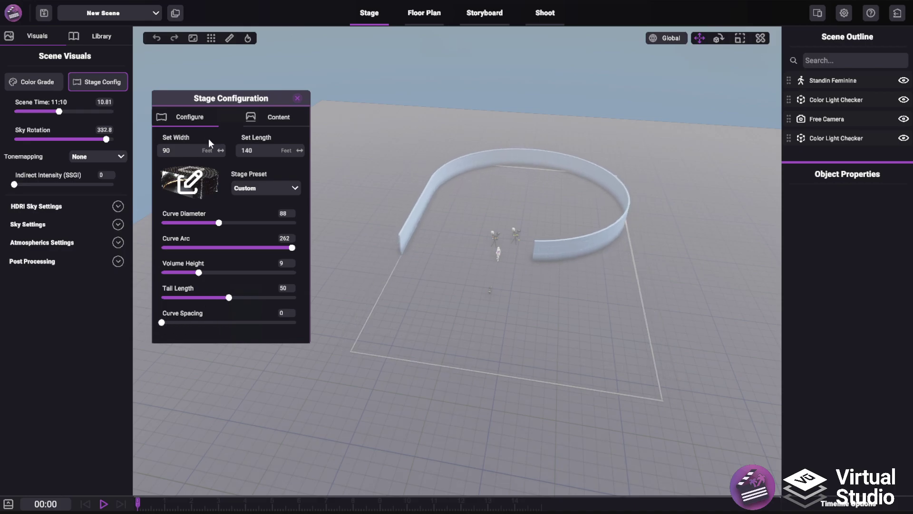
Step: Examine the custom curved wall from several angles, moving the Stage Configuration window aside for a clear view
{"action": "middle_click_drag", "start_coordinate": [565, 204], "coordinate": [504, 303]}
{"action": "scroll", "coordinate": [503, 303], "scroll_direction": "up", "scroll_amount": 5}
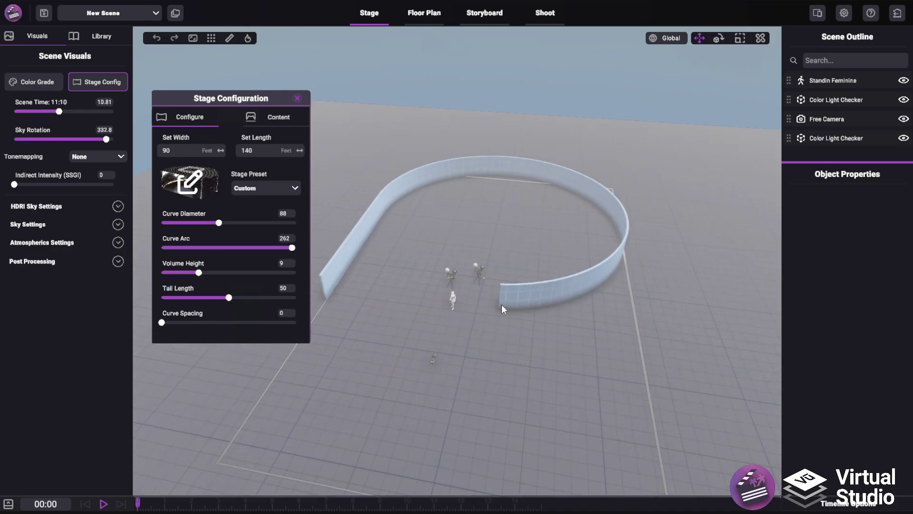
{"action": "right_click_drag", "start_coordinate": [496, 289], "coordinate": [507, 261]}
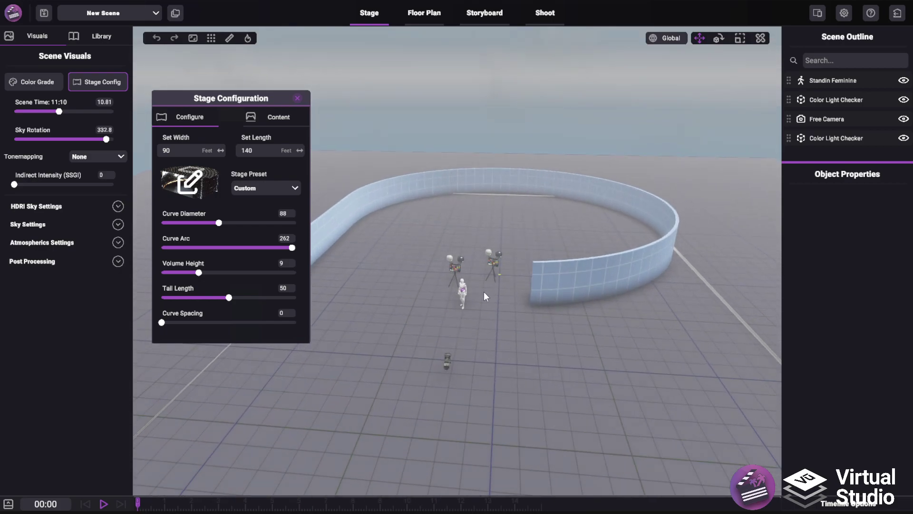
{"action": "middle_click_drag", "start_coordinate": [484, 292], "coordinate": [524, 263]}
{"action": "right_click_drag", "start_coordinate": [524, 263], "coordinate": [457, 270]}
{"action": "middle_click_drag", "start_coordinate": [457, 270], "coordinate": [491, 256]}
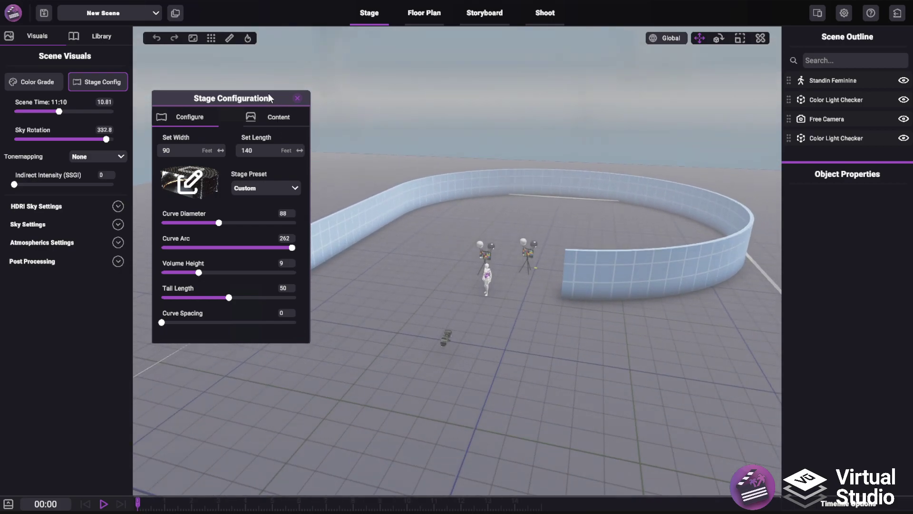
{"action": "left_click_drag", "start_coordinate": [268, 93], "coordinate": [189, 99]}
{"action": "middle_click_drag", "start_coordinate": [309, 153], "coordinate": [416, 249]}
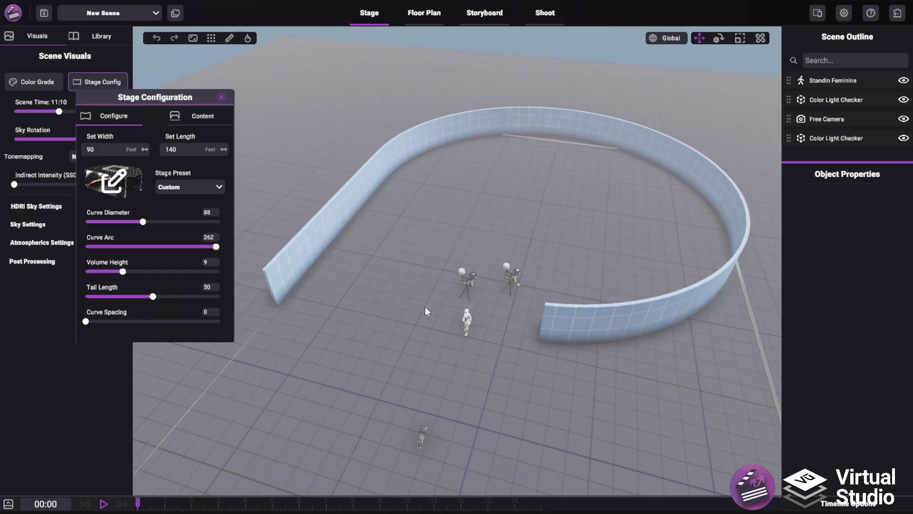
{"action": "middle_click_drag", "start_coordinate": [425, 311], "coordinate": [482, 233]}
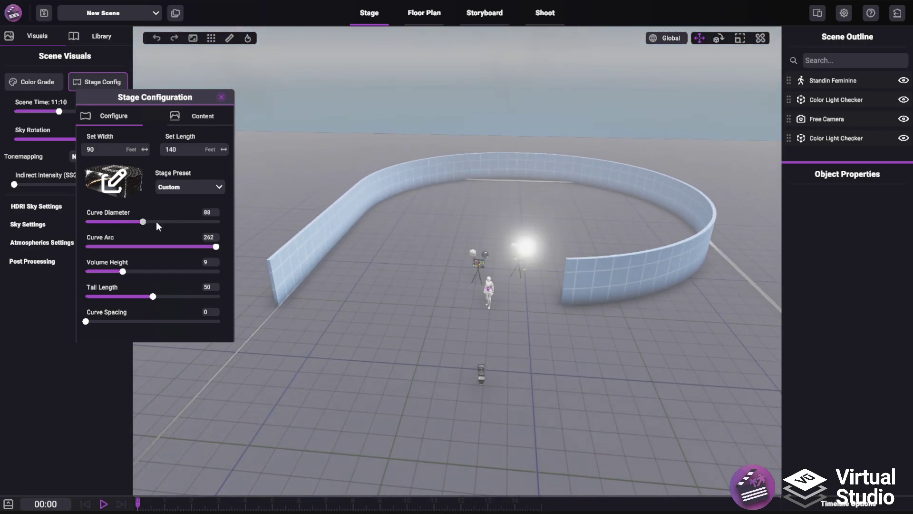
Step: Reduce the wall's tail length to 0 and set its curve diameter to 70
{"action": "left_click_drag", "start_coordinate": [119, 297], "coordinate": [58, 300]}
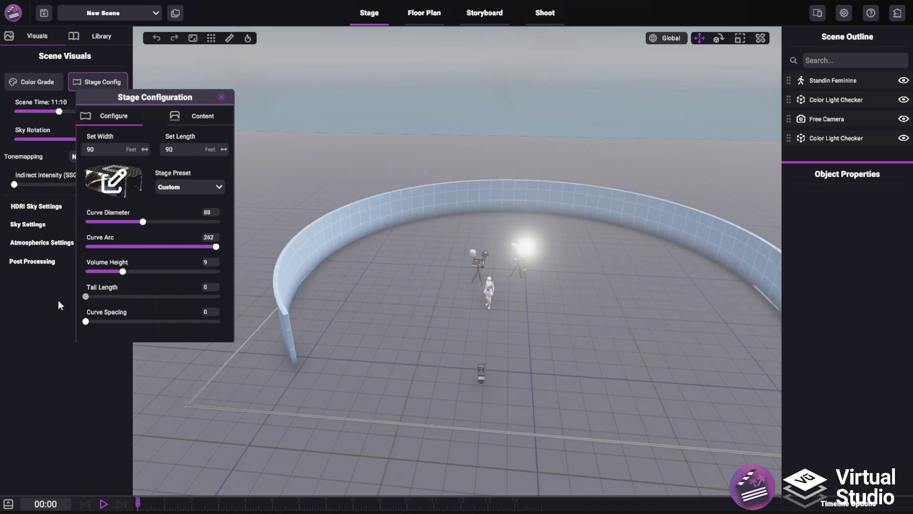
{"action": "mouse_move", "coordinate": [133, 220]}
{"action": "left_mouse_down"}
{"action": "mouse_move", "coordinate": [111, 226]}
{"action": "mouse_move", "coordinate": [131, 221]}
{"action": "mouse_move", "coordinate": [123, 228]}
{"action": "left_mouse_up"}
{"action": "middle_click_drag", "start_coordinate": [489, 304], "coordinate": [436, 215]}
{"action": "left_click_drag", "start_coordinate": [123, 221], "coordinate": [130, 224]}
{"action": "middle_click_drag", "start_coordinate": [438, 267], "coordinate": [492, 200]}
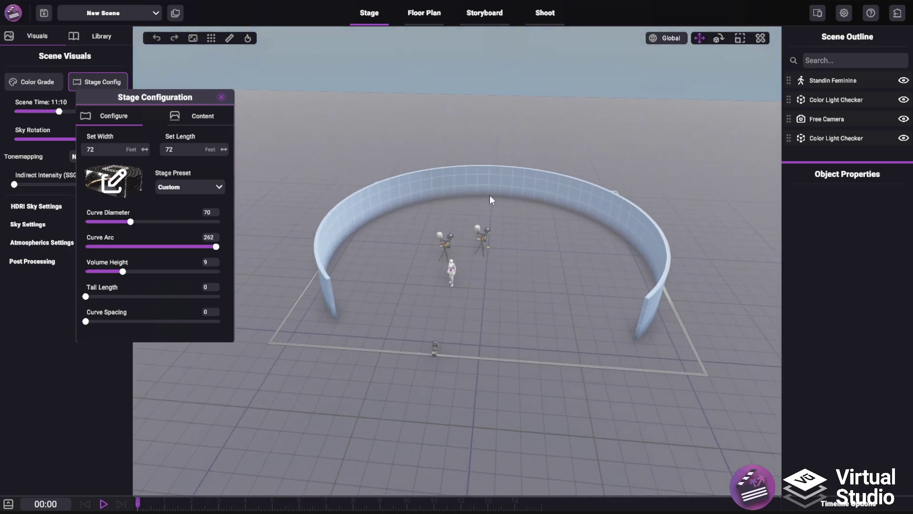
Step: Measure the distance across the inside of the curved wall in feet and erase the measurement
{"action": "left_click", "coordinate": [229, 38]}
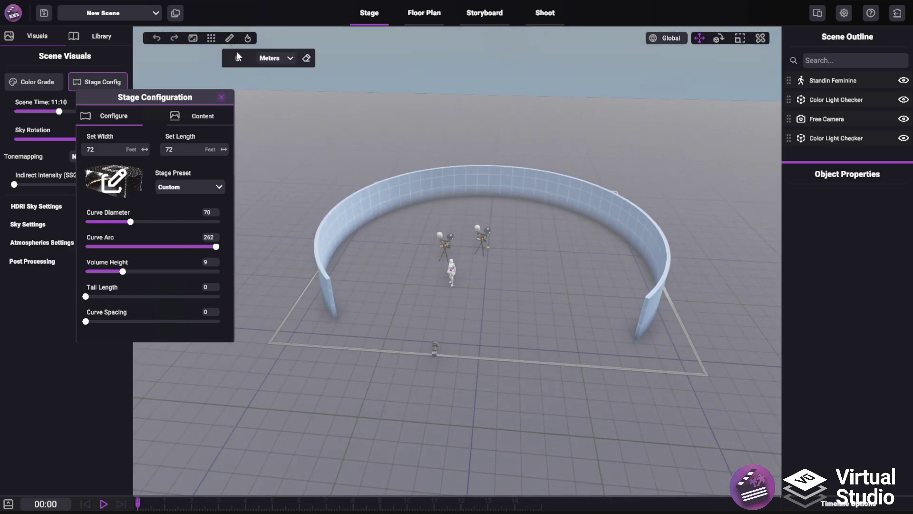
{"action": "left_click", "coordinate": [269, 58]}
{"action": "left_click", "coordinate": [267, 82]}
{"action": "left_click_drag", "start_coordinate": [335, 258], "coordinate": [650, 267]}
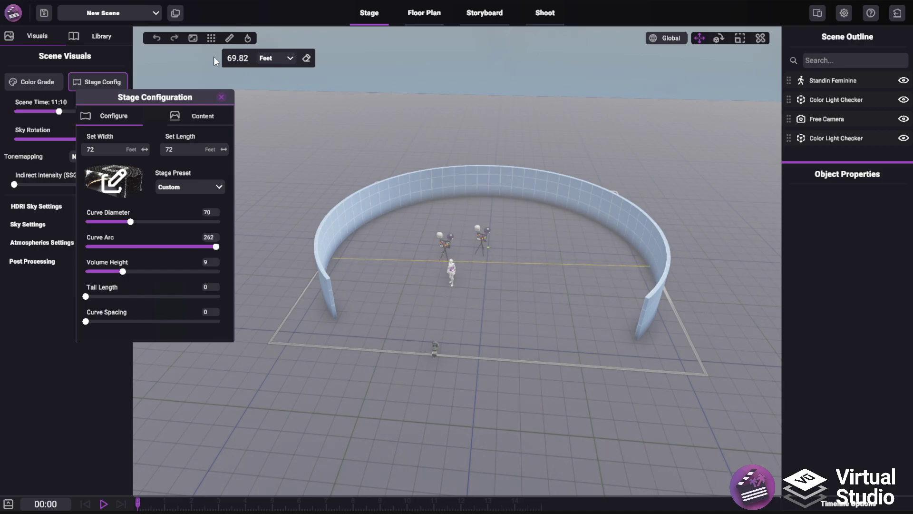
{"action": "middle_click_drag", "start_coordinate": [304, 242], "coordinate": [332, 144]}
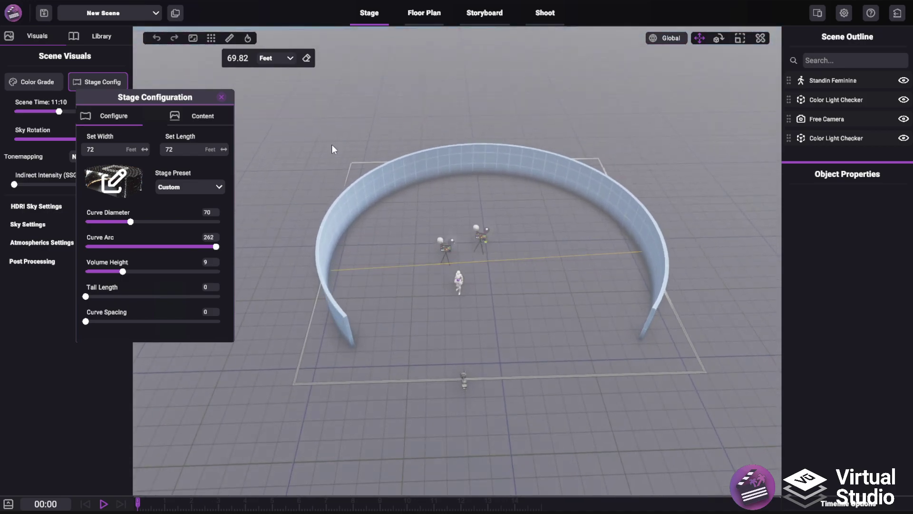
{"action": "left_click", "coordinate": [306, 59]}
{"action": "left_click", "coordinate": [230, 39]}
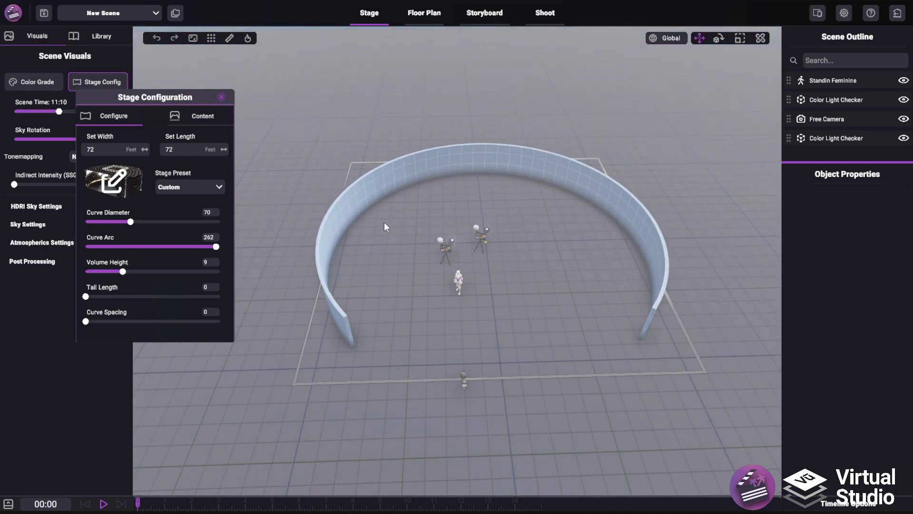
Step: Increase the wall's curve arc to 270 and its volume height to 14
{"action": "middle_click_drag", "start_coordinate": [385, 222], "coordinate": [306, 262]}
{"action": "left_click_drag", "start_coordinate": [148, 246], "coordinate": [223, 244]}
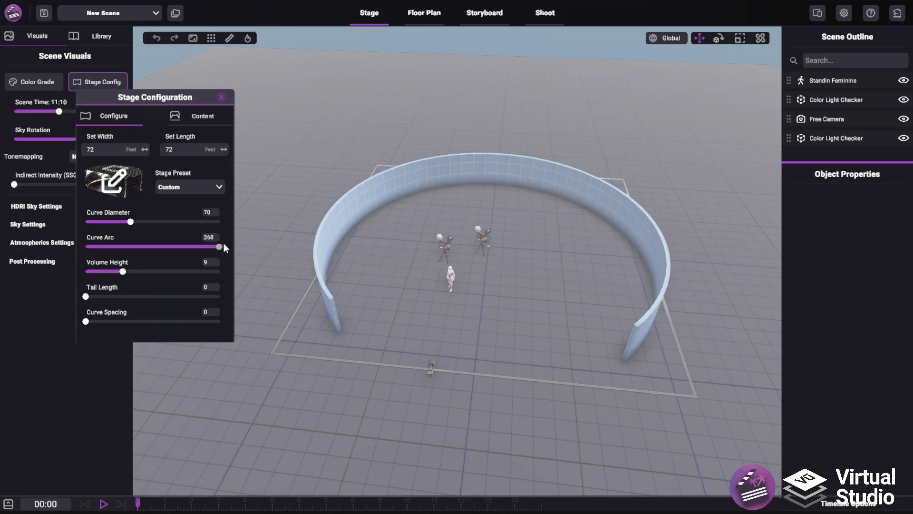
{"action": "middle_click_drag", "start_coordinate": [478, 293], "coordinate": [478, 172]}
{"action": "left_click_drag", "start_coordinate": [124, 270], "coordinate": [146, 270]}
{"action": "middle_click_drag", "start_coordinate": [452, 333], "coordinate": [456, 310]}
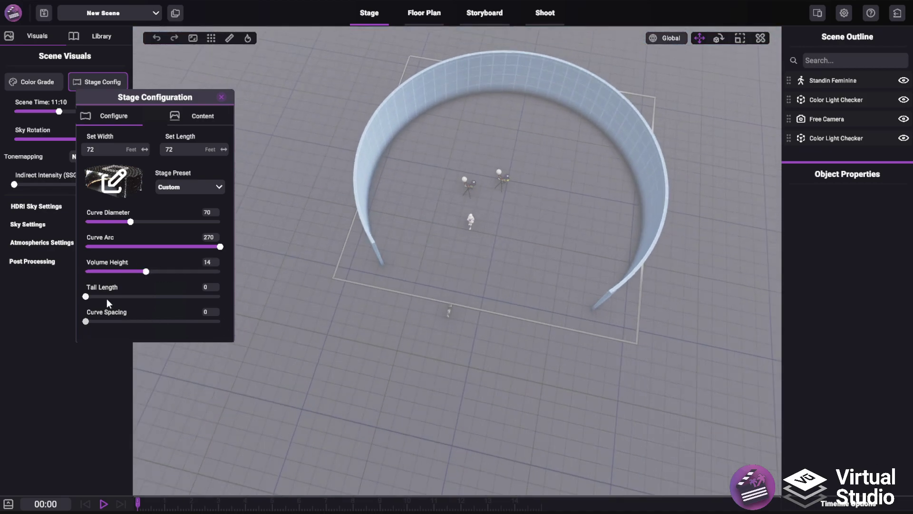
Step: Extend the curved wall with a straight section by setting the tail length to 79
{"action": "left_click_drag", "start_coordinate": [87, 296], "coordinate": [193, 279]}
{"action": "middle_click_drag", "start_coordinate": [453, 211], "coordinate": [465, 342]}
{"action": "right_click_drag", "start_coordinate": [465, 343], "coordinate": [488, 299]}
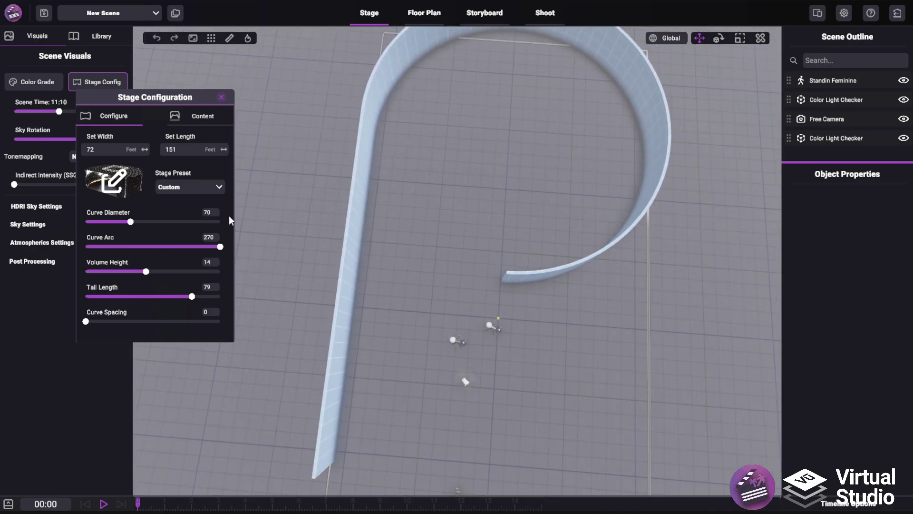
Step: Reduce the curved wall's curve arc to 191
{"action": "left_click", "coordinate": [182, 185]}
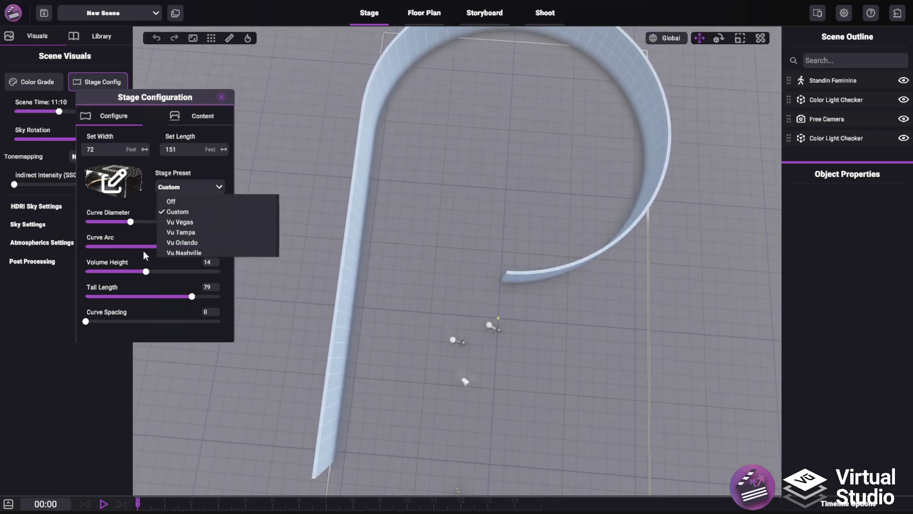
{"action": "left_click_drag", "start_coordinate": [127, 247], "coordinate": [180, 241]}
{"action": "middle_click_drag", "start_coordinate": [482, 265], "coordinate": [429, 310]}
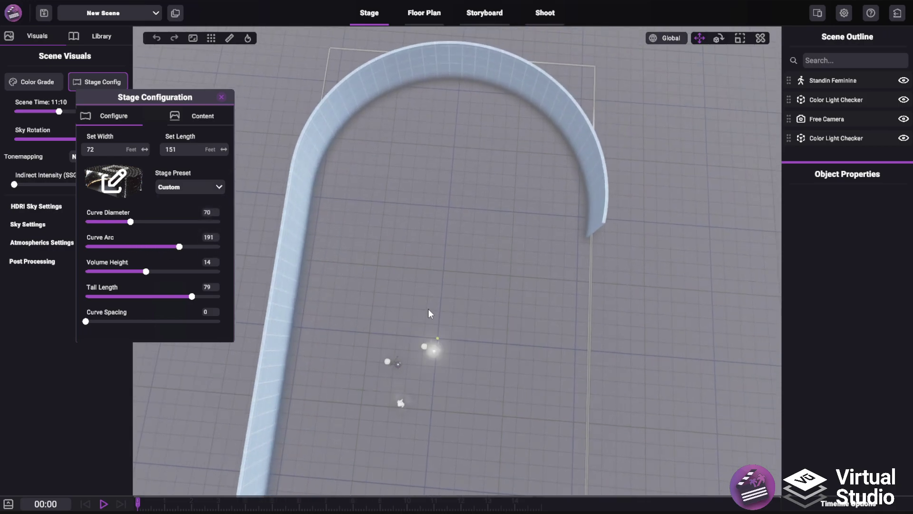
{"action": "middle_click_drag", "start_coordinate": [513, 143], "coordinate": [499, 294]}
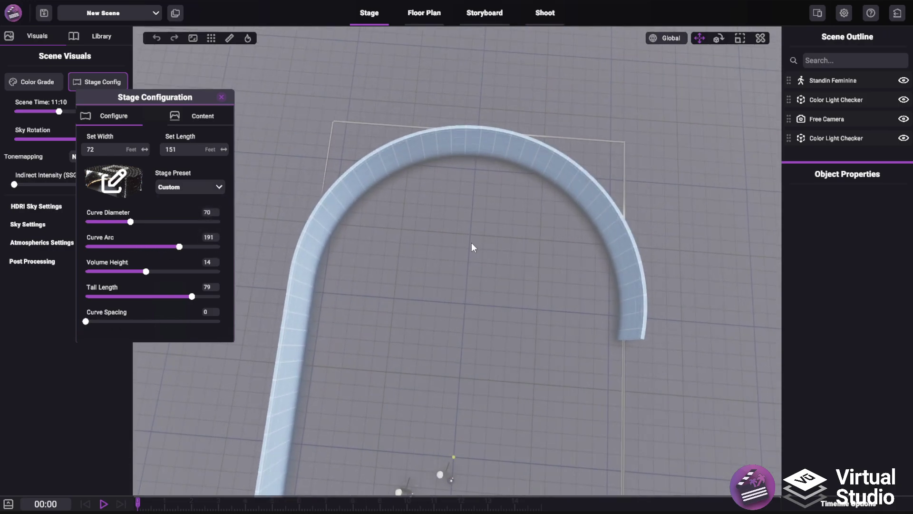
{"action": "middle_click_drag", "start_coordinate": [472, 243], "coordinate": [495, 210]}
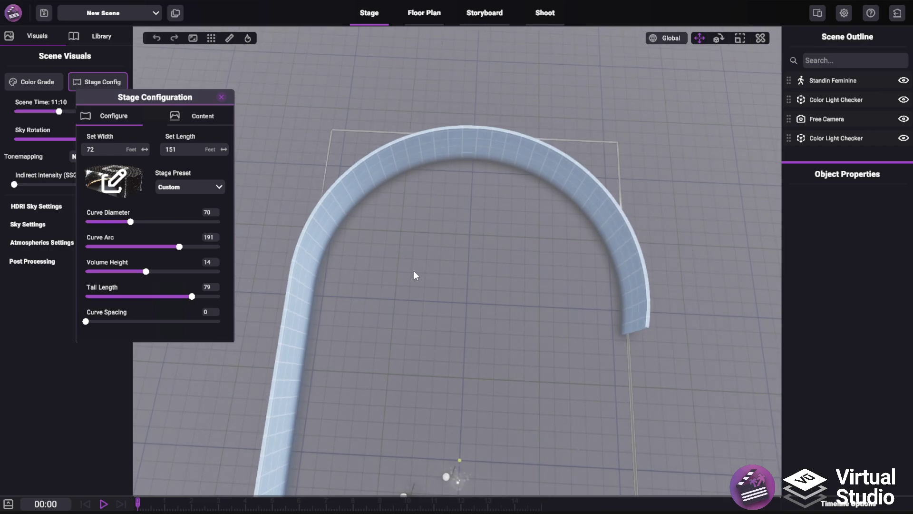
{"action": "middle_click_drag", "start_coordinate": [369, 234], "coordinate": [390, 270]}
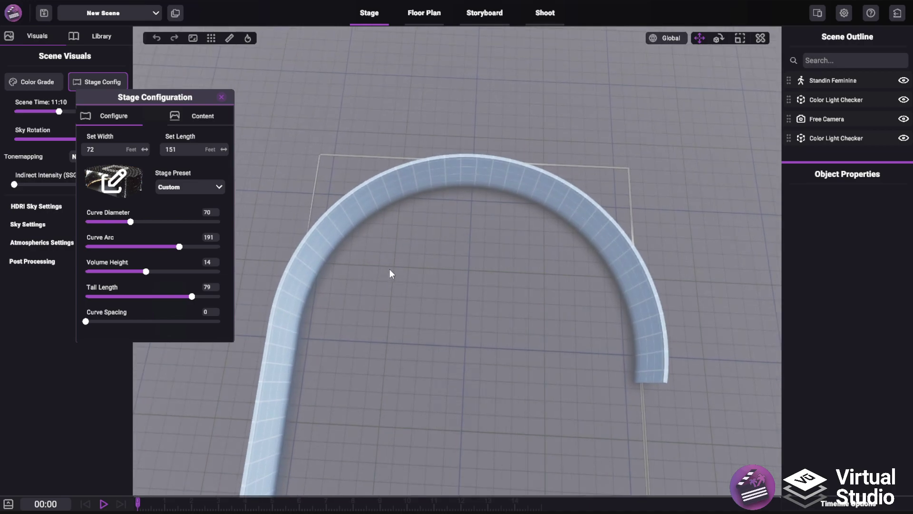
Step: Remove the wall's straight section by setting the tail length to 0, keeping the curve spacing at 0
{"action": "mouse_move", "coordinate": [86, 323]}
{"action": "left_mouse_down"}
{"action": "mouse_move", "coordinate": [192, 321]}
{"action": "mouse_move", "coordinate": [131, 331]}
{"action": "mouse_move", "coordinate": [171, 326]}
{"action": "mouse_move", "coordinate": [88, 322]}
{"action": "left_mouse_up"}
{"action": "left_click_drag", "start_coordinate": [155, 297], "coordinate": [85, 297]}
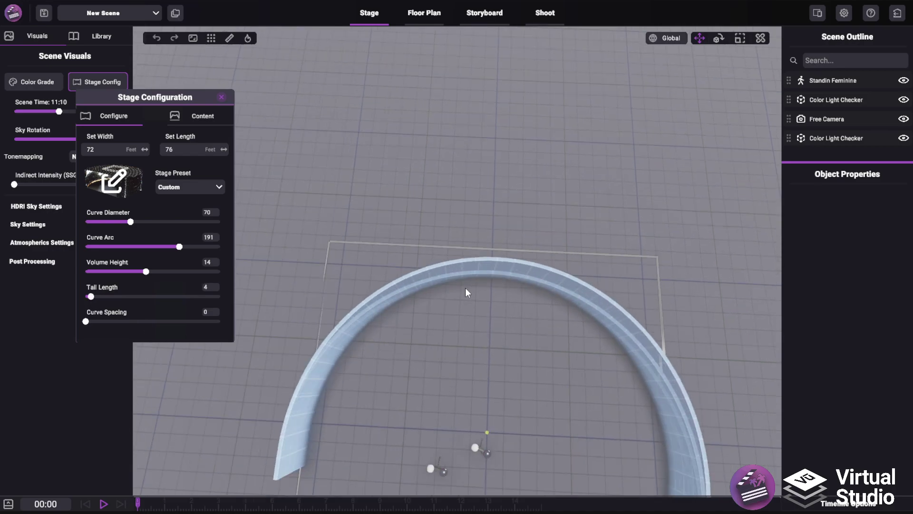
{"action": "middle_click_drag", "start_coordinate": [502, 313], "coordinate": [508, 304]}
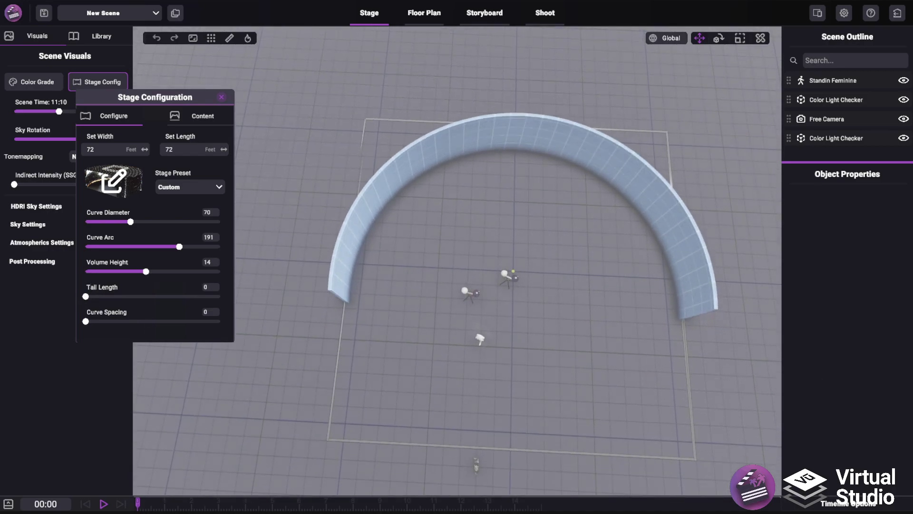
{"action": "middle_click_drag", "start_coordinate": [553, 379], "coordinate": [529, 269]}
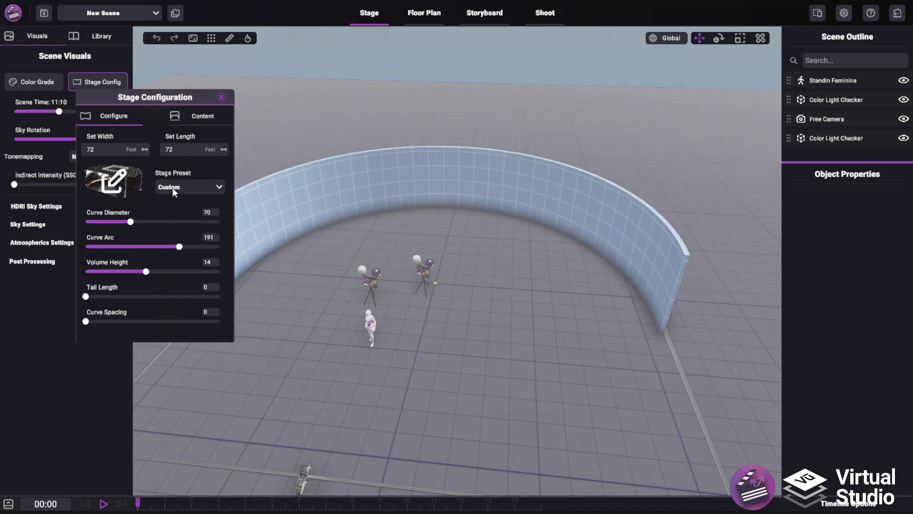
Step: Apply the Vu Tampa stage preset and open the stage's content settings
{"action": "left_click", "coordinate": [172, 187]}
{"action": "left_click", "coordinate": [180, 232]}
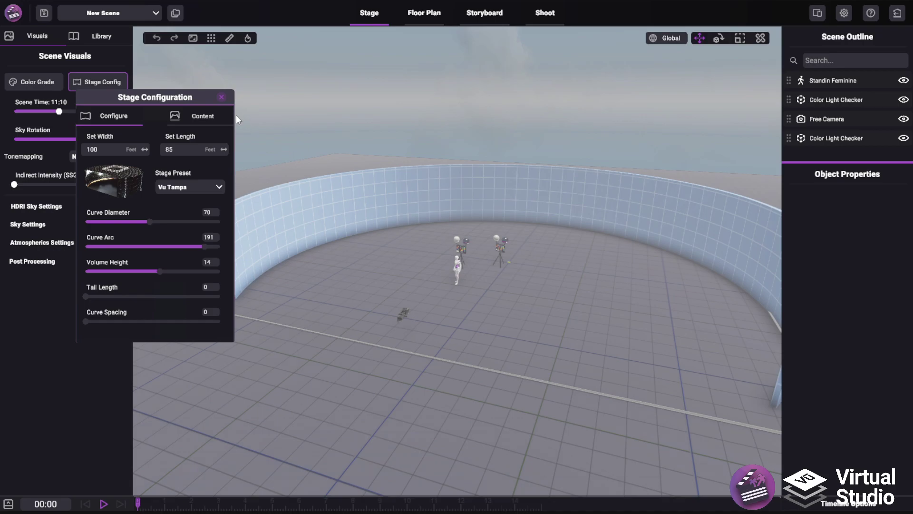
{"action": "left_click", "coordinate": [182, 117]}
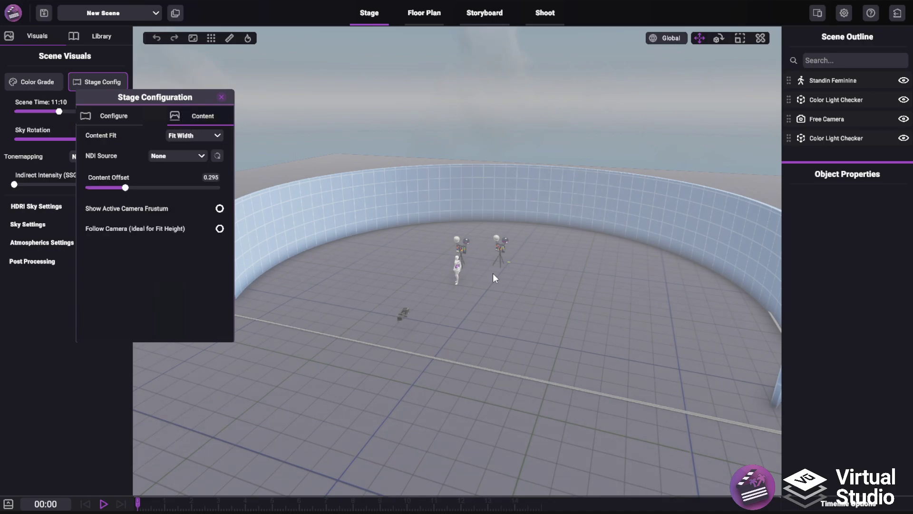
{"action": "middle_click_drag", "start_coordinate": [493, 273], "coordinate": [532, 312]}
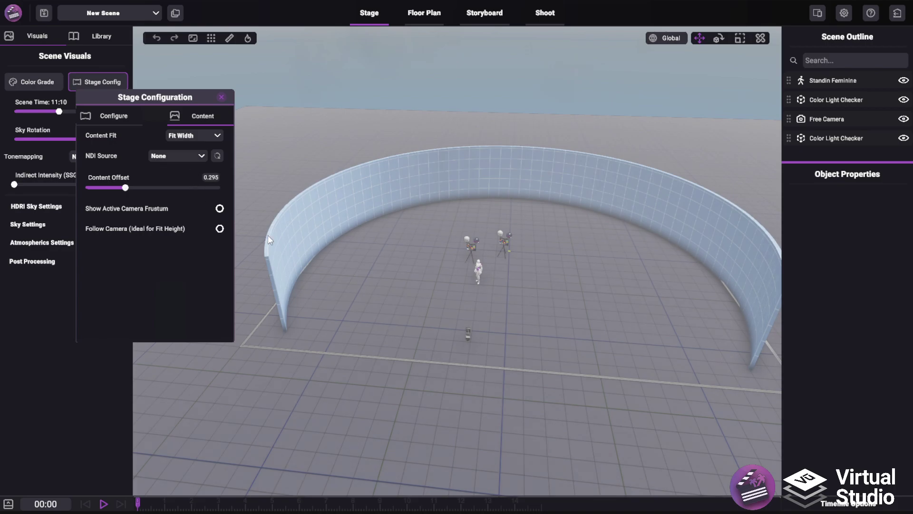
{"action": "middle_click_drag", "start_coordinate": [303, 274], "coordinate": [425, 191]}
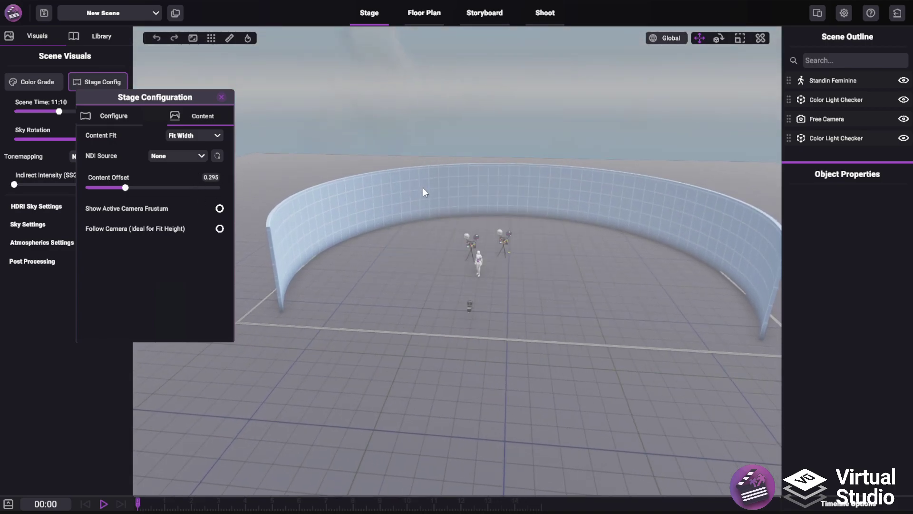
Step: Check the available content fit options, keep Fit Width, and set the content offset to 0.247
{"action": "left_click", "coordinate": [184, 136]}
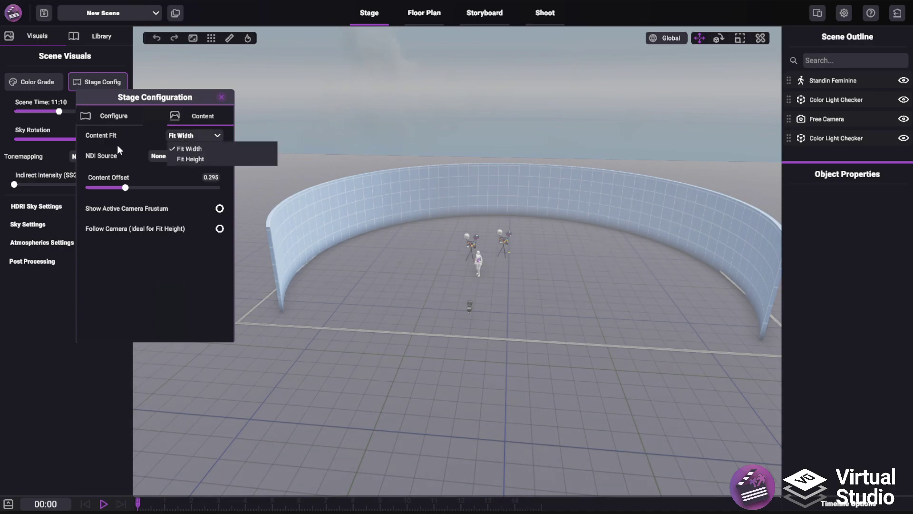
{"action": "left_click", "coordinate": [130, 133]}
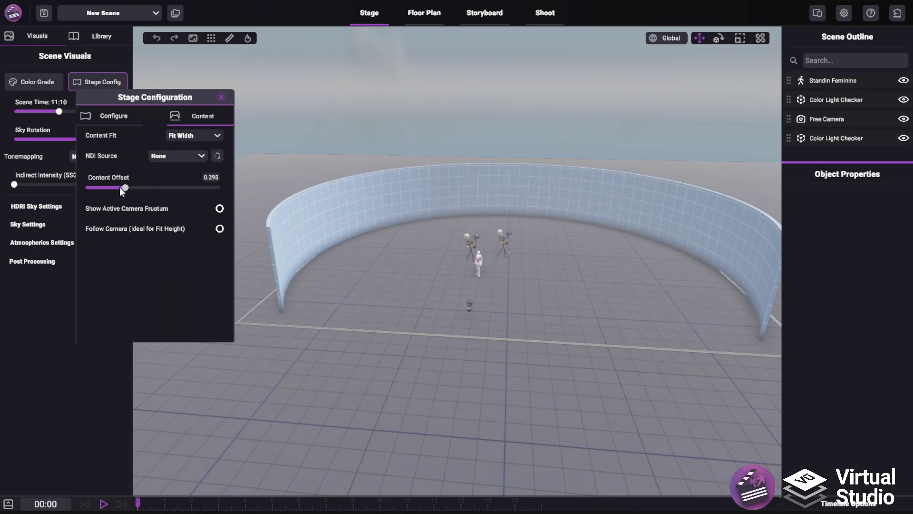
{"action": "left_click_drag", "start_coordinate": [120, 189], "coordinate": [122, 193]}
Step: Select the Free Camera on the stage and turn on the display of the active camera frustum
{"action": "middle_click_drag", "start_coordinate": [609, 240], "coordinate": [461, 286]}
{"action": "scroll", "coordinate": [430, 290], "scroll_direction": "up", "scroll_amount": 3}
{"action": "left_click", "coordinate": [387, 336]}
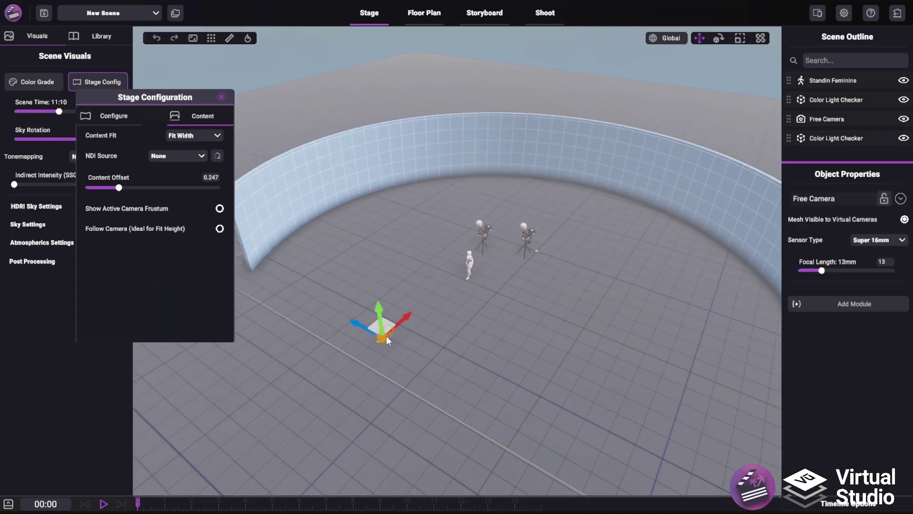
{"action": "middle_click_drag", "start_coordinate": [386, 336], "coordinate": [507, 222]}
{"action": "middle_click_drag", "start_coordinate": [510, 132], "coordinate": [427, 227]}
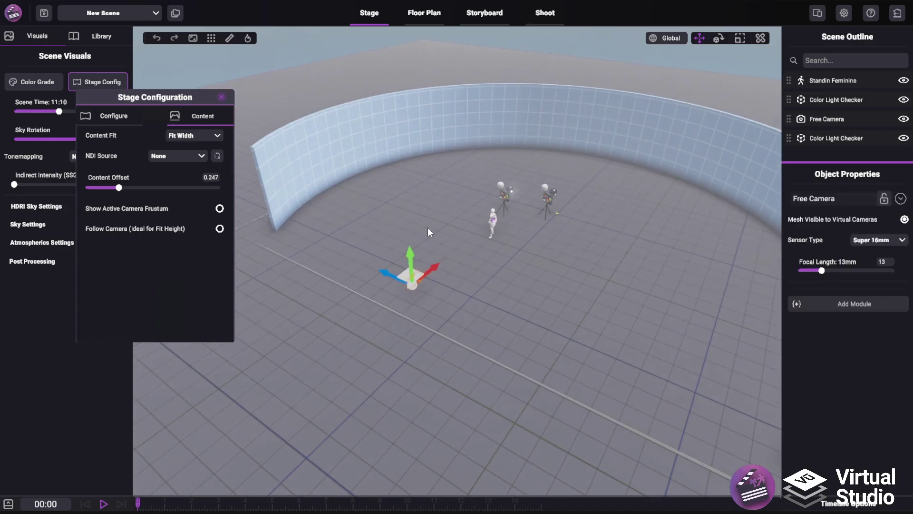
{"action": "scroll", "coordinate": [427, 230], "scroll_direction": "up", "scroll_amount": 2}
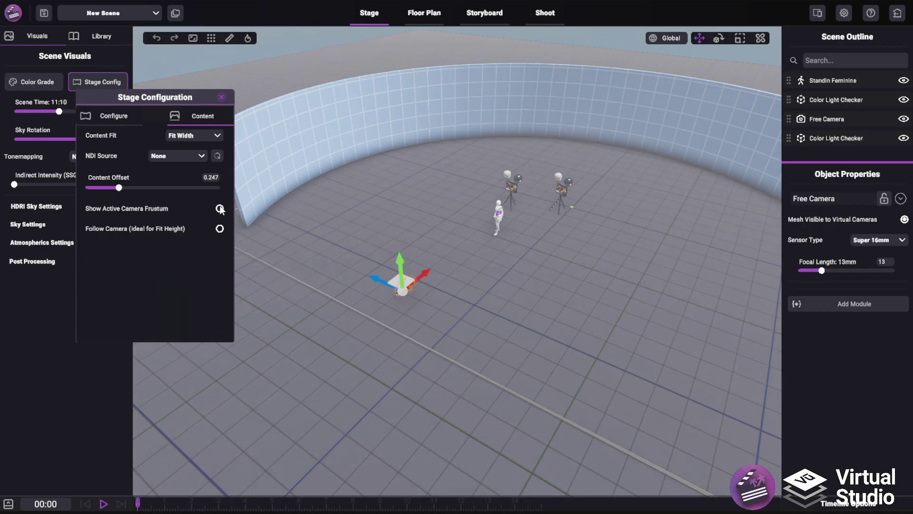
{"action": "right_click_drag", "start_coordinate": [588, 276], "coordinate": [672, 261]}
{"action": "right_click_drag", "start_coordinate": [421, 246], "coordinate": [536, 258]}
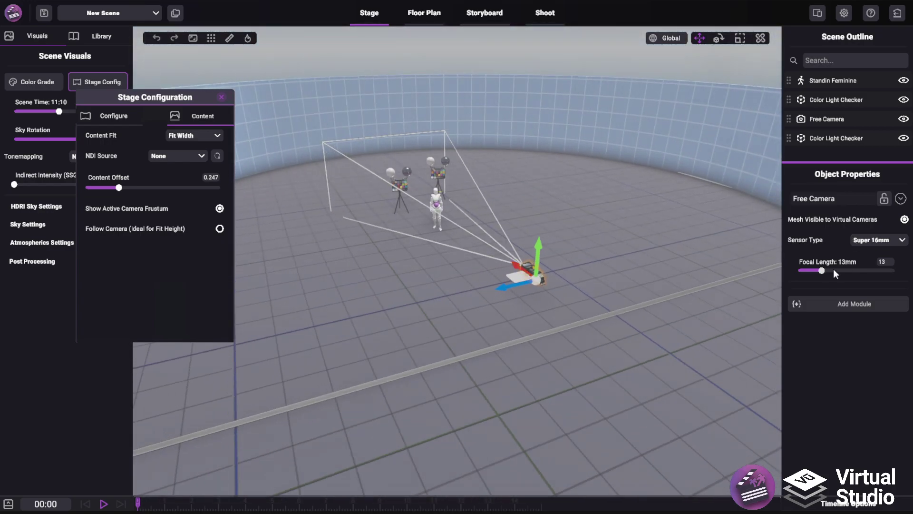
Step: Set the Free Camera's focal length to 31 mm and raise the camera above the stage floor
{"action": "left_click_drag", "start_coordinate": [833, 269], "coordinate": [857, 270]}
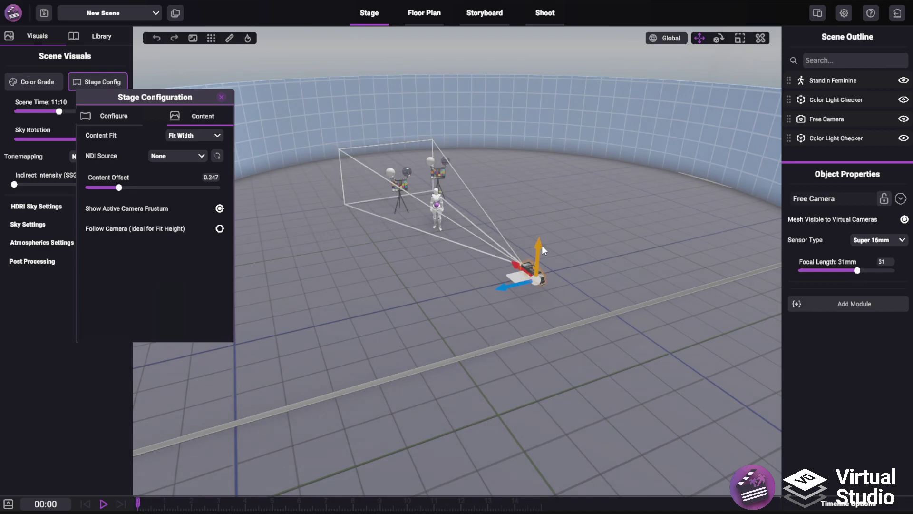
{"action": "left_click_drag", "start_coordinate": [542, 245], "coordinate": [550, 195]}
Step: Examine the Free Camera's frustum in the floor plan and from several angles on the stage
{"action": "left_click", "coordinate": [425, 13]}
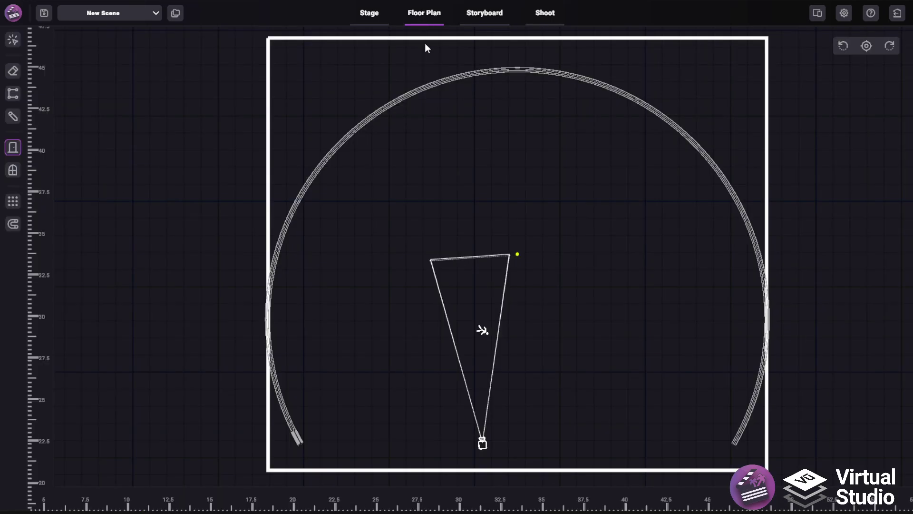
{"action": "scroll", "coordinate": [490, 153], "scroll_direction": "up", "scroll_amount": 5}
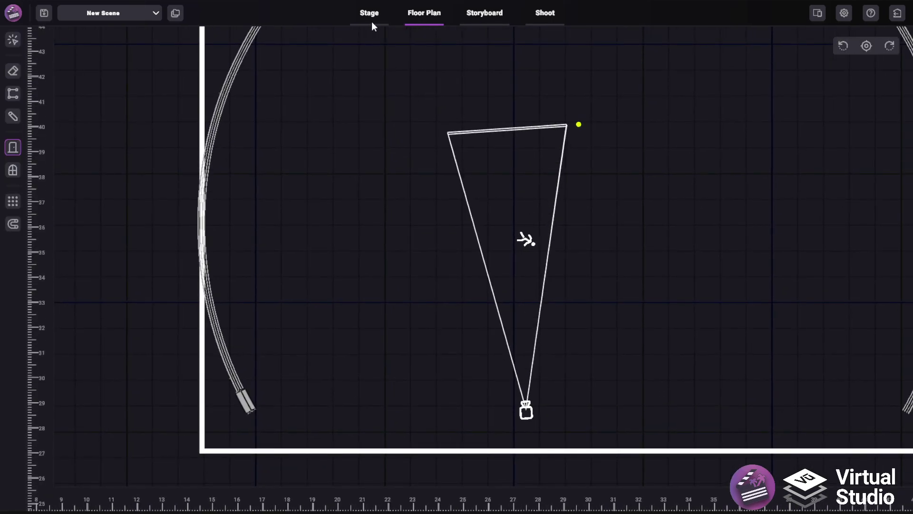
{"action": "left_click", "coordinate": [372, 22]}
{"action": "middle_click_drag", "start_coordinate": [468, 181], "coordinate": [350, 200]}
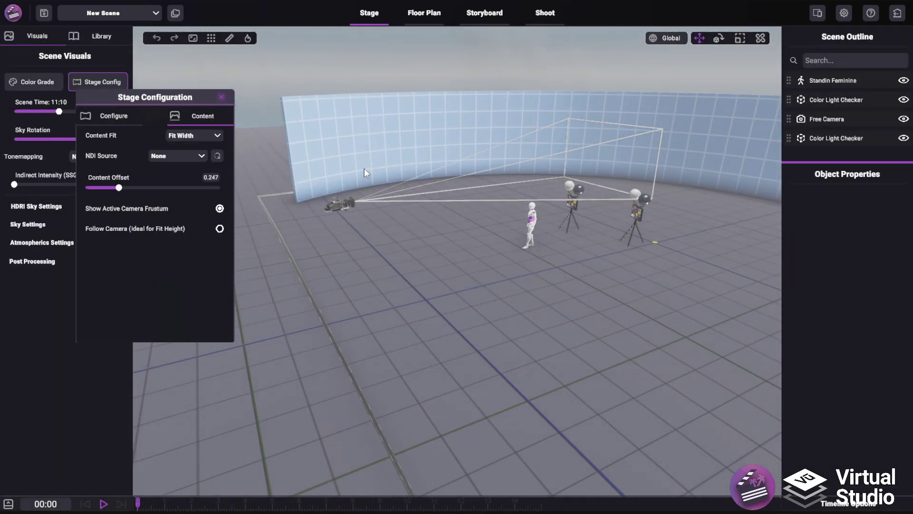
{"action": "middle_click_drag", "start_coordinate": [363, 168], "coordinate": [164, 110]}
{"action": "left_click", "coordinate": [349, 216]}
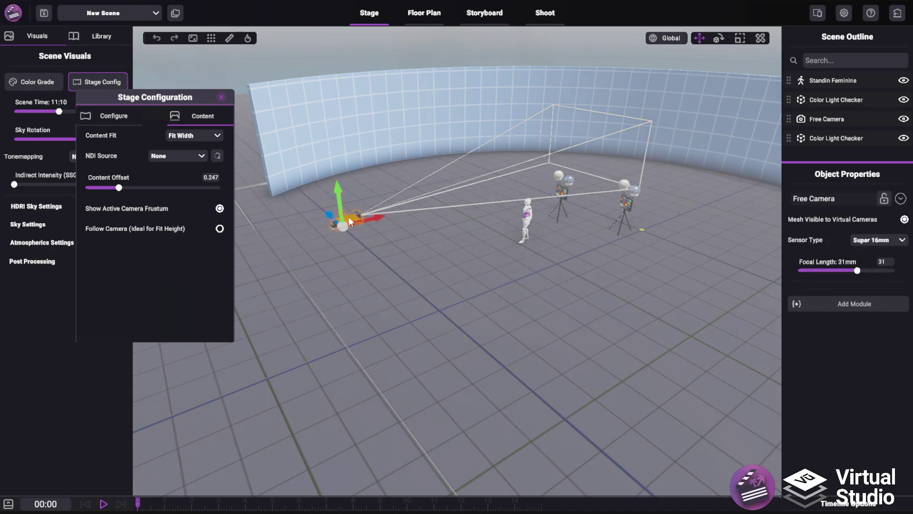
{"action": "middle_click_drag", "start_coordinate": [349, 216], "coordinate": [538, 232]}
{"action": "middle_click_drag", "start_coordinate": [670, 277], "coordinate": [641, 292]}
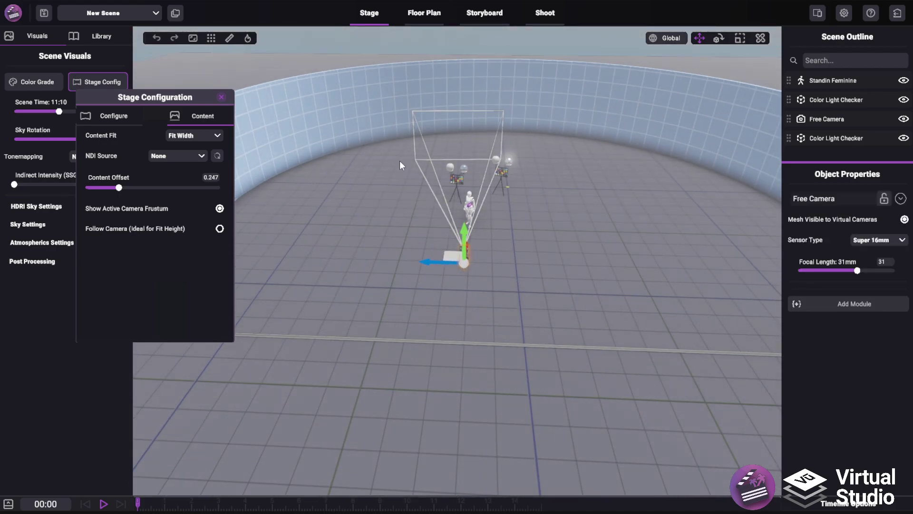
{"action": "middle_click_drag", "start_coordinate": [400, 165], "coordinate": [234, 169]}
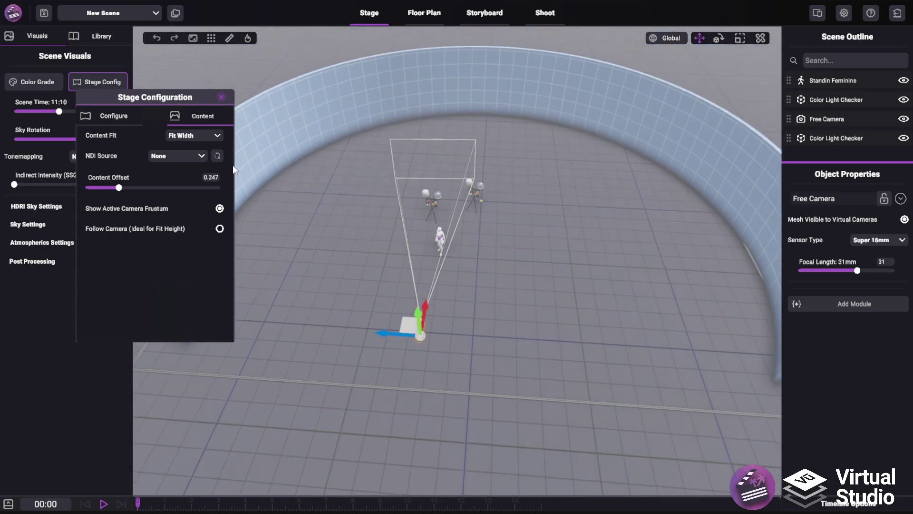
Step: Refresh the NDI sources and assign the Test Pattern source to the stage wall
{"action": "left_click", "coordinate": [174, 157]}
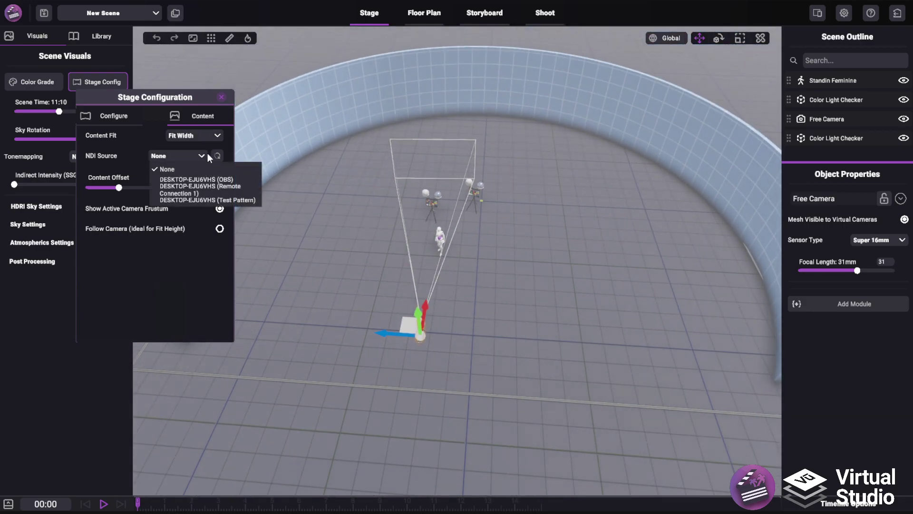
{"action": "left_click", "coordinate": [218, 156]}
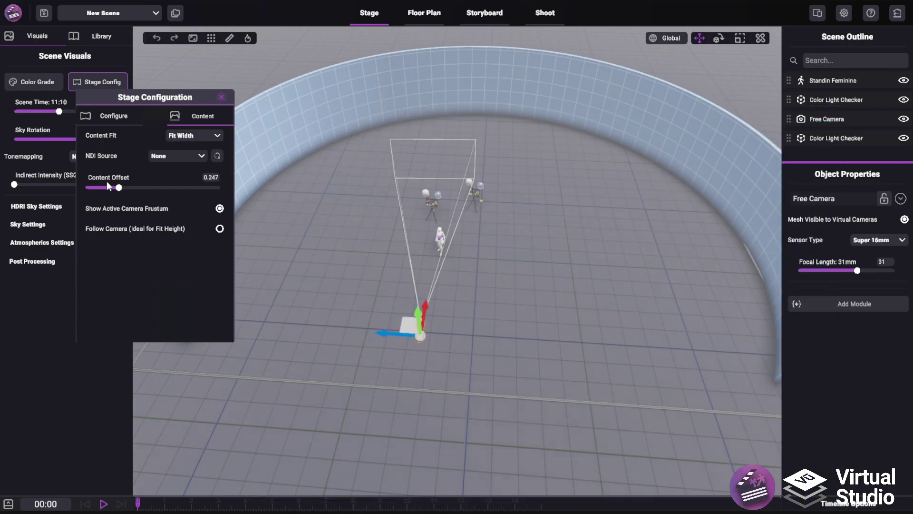
{"action": "left_click", "coordinate": [165, 157]}
{"action": "left_click", "coordinate": [209, 200]}
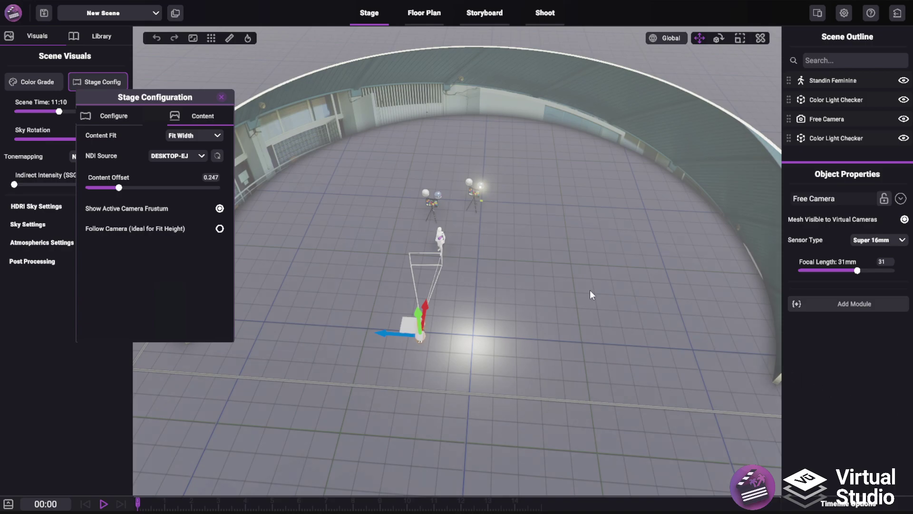
{"action": "middle_click_drag", "start_coordinate": [590, 290], "coordinate": [484, 182]}
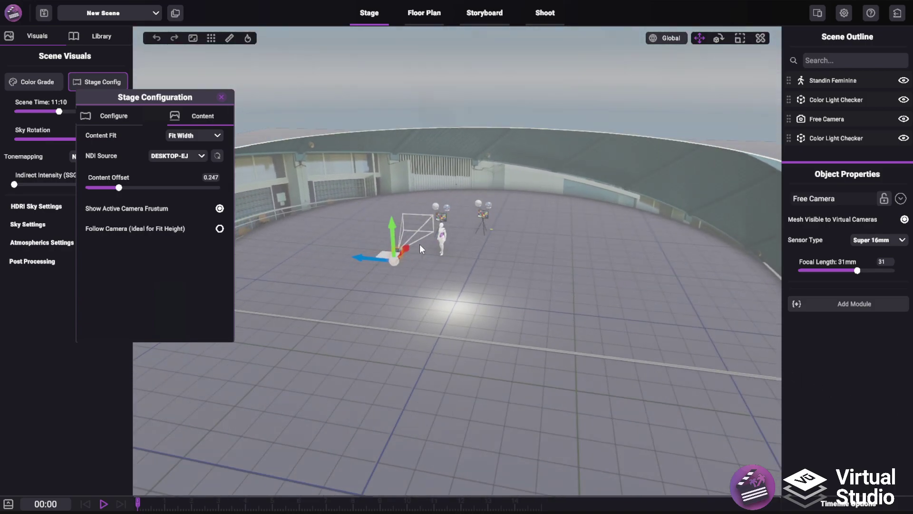
{"action": "middle_click_drag", "start_coordinate": [420, 244], "coordinate": [415, 202]}
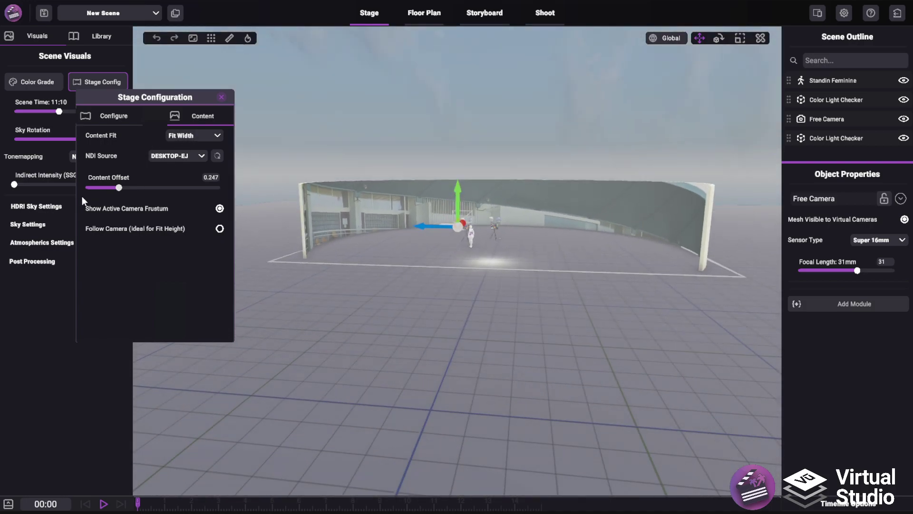
Step: Try content offsets of 0.659 and 0.835 for the wall image, and settle on 0.627
{"action": "left_click_drag", "start_coordinate": [119, 187], "coordinate": [174, 196]}
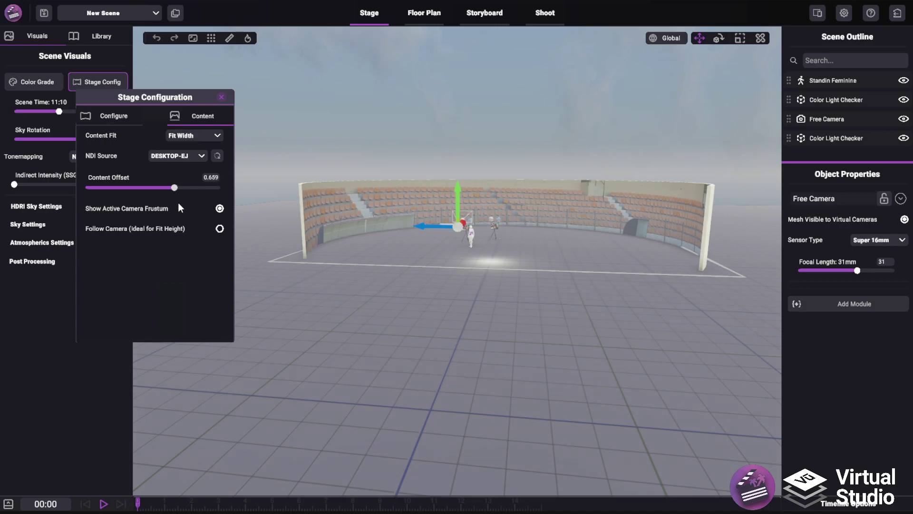
{"action": "middle_click_drag", "start_coordinate": [452, 223], "coordinate": [435, 241]}
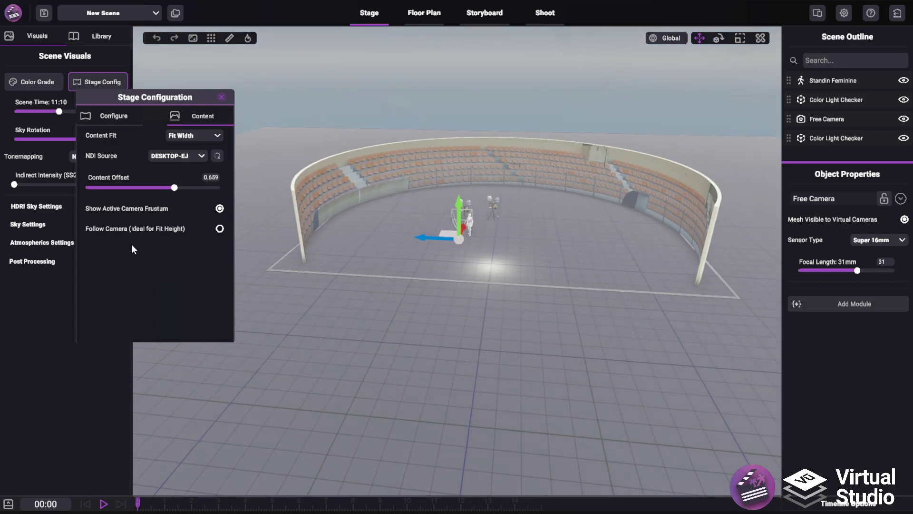
{"action": "left_click_drag", "start_coordinate": [162, 187], "coordinate": [198, 199]}
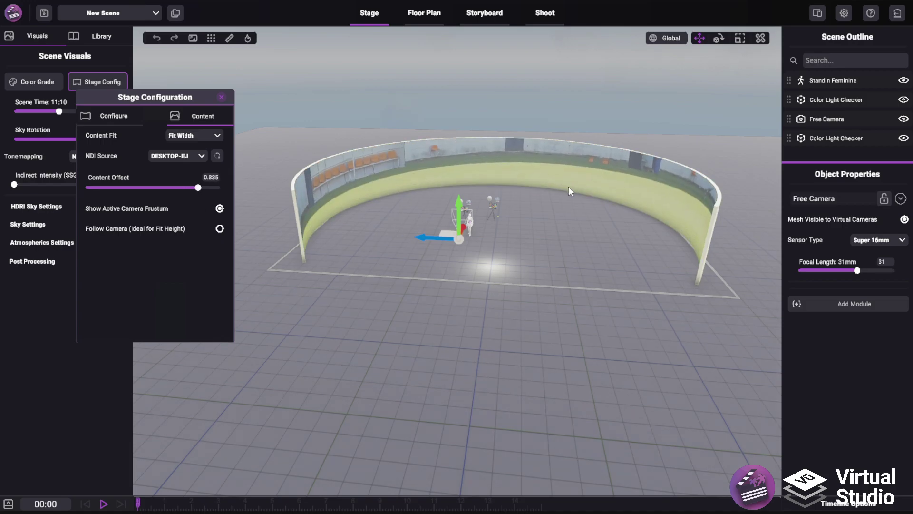
{"action": "scroll", "coordinate": [569, 187], "scroll_direction": "up", "scroll_amount": 3}
{"action": "middle_click_drag", "start_coordinate": [569, 187], "coordinate": [429, 266]}
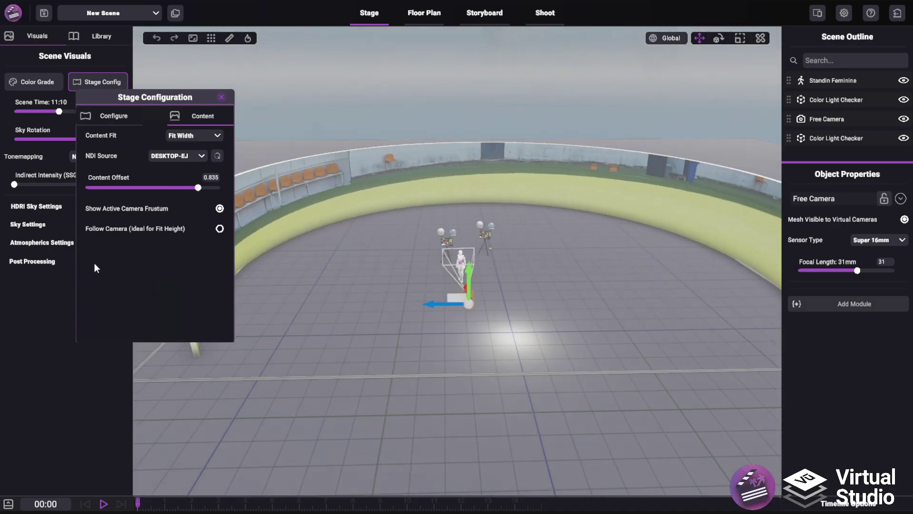
{"action": "left_click_drag", "start_coordinate": [190, 189], "coordinate": [169, 196]}
{"action": "middle_click_drag", "start_coordinate": [642, 151], "coordinate": [626, 168]}
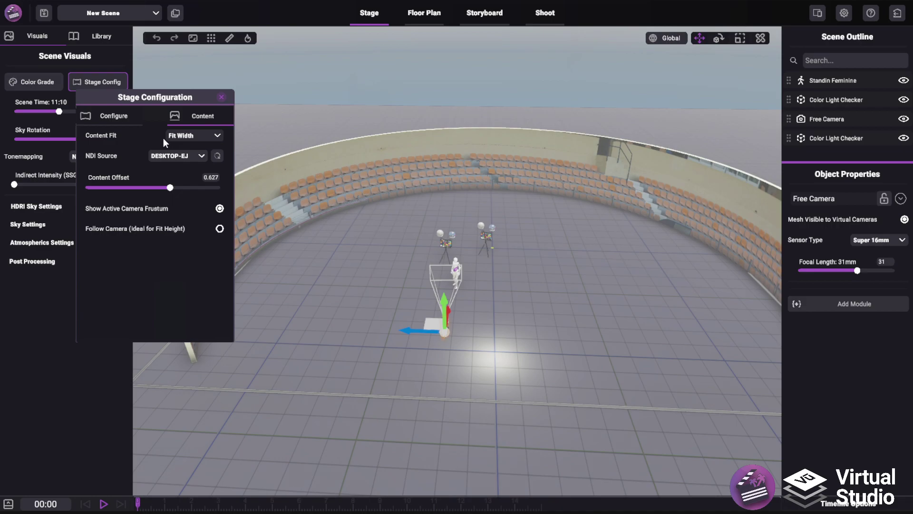
Step: Set the wall's content fit to Fit Height and check the image on the stage wall
{"action": "left_click", "coordinate": [184, 137]}
{"action": "left_click", "coordinate": [189, 157]}
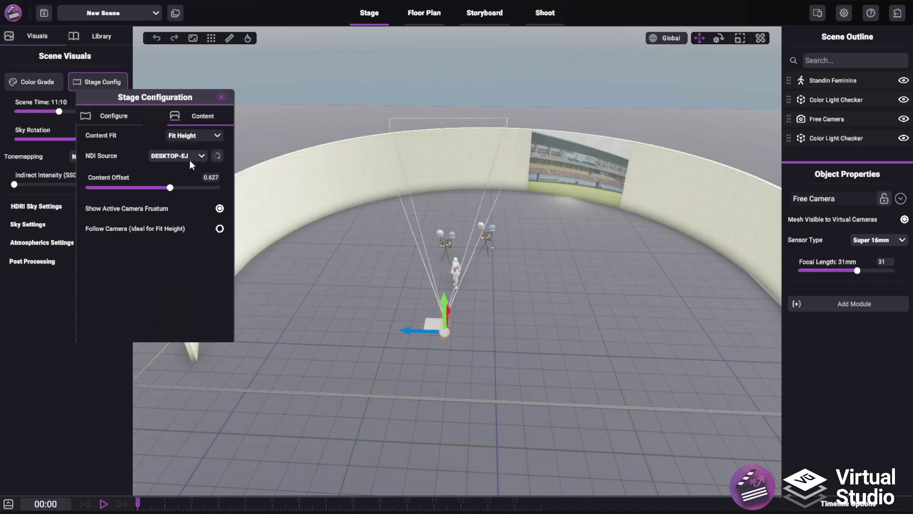
{"action": "middle_click_drag", "start_coordinate": [566, 219], "coordinate": [244, 219]}
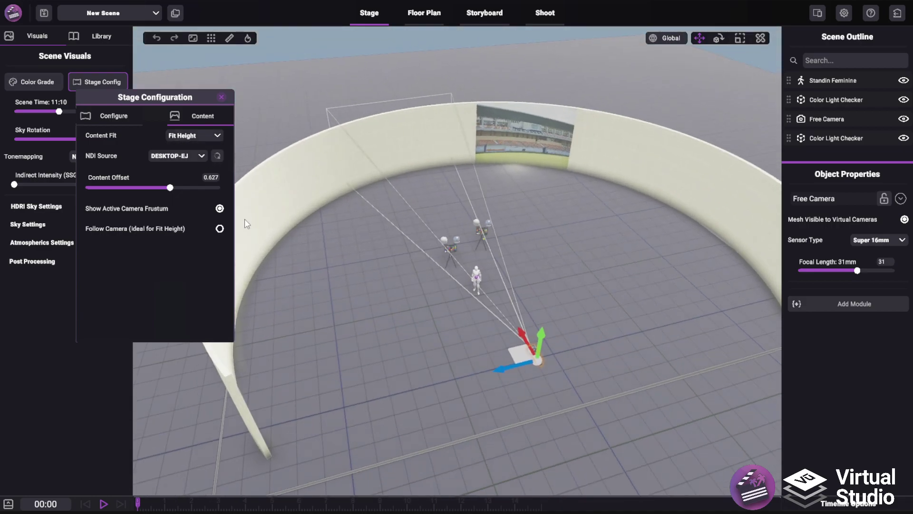
Step: Switch the stage preset to Custom and increase the wall's volume height
{"action": "left_click", "coordinate": [114, 119]}
{"action": "left_click", "coordinate": [200, 190]}
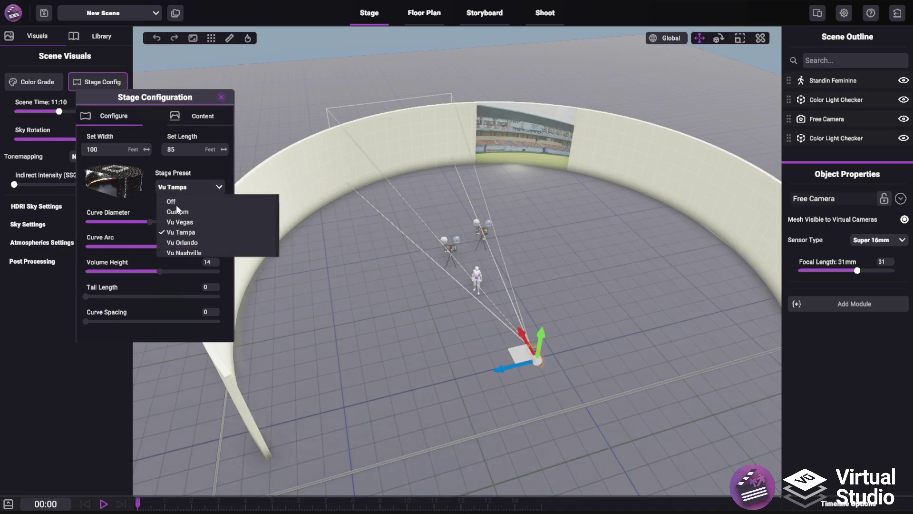
{"action": "left_click", "coordinate": [172, 217]}
{"action": "left_click_drag", "start_coordinate": [149, 273], "coordinate": [194, 285]}
Step: Set the content offset to 0.519 and move the Free Camera to different spots on the stage floor
{"action": "left_click", "coordinate": [194, 122]}
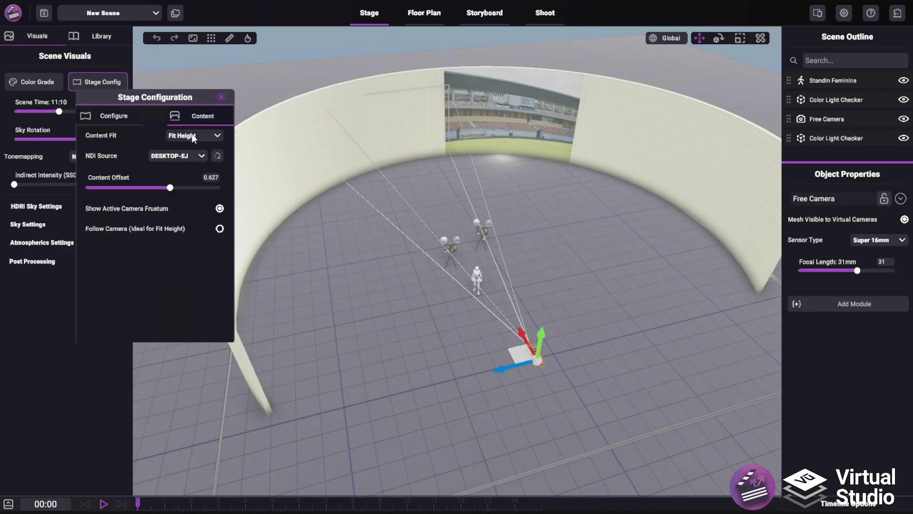
{"action": "left_click_drag", "start_coordinate": [151, 188], "coordinate": [157, 227]}
{"action": "left_click_drag", "start_coordinate": [514, 356], "coordinate": [618, 356]}
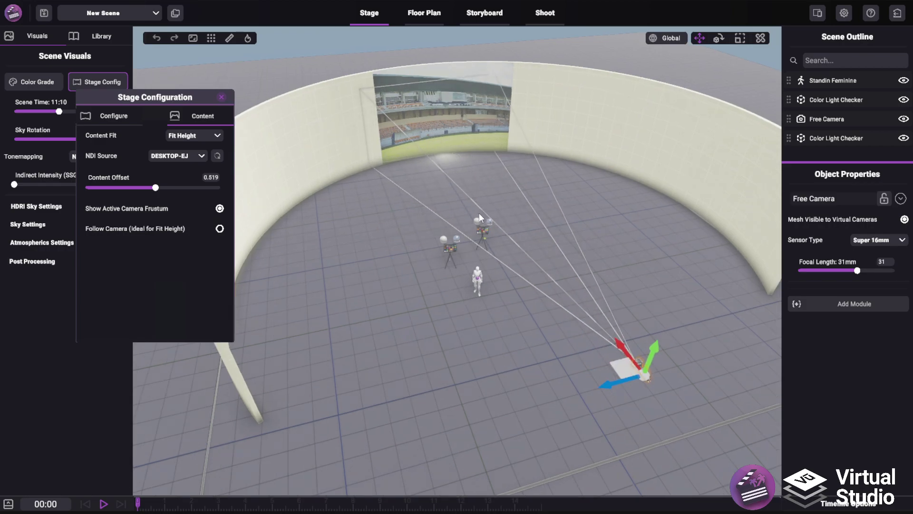
{"action": "middle_click_drag", "start_coordinate": [479, 212], "coordinate": [401, 199]}
{"action": "middle_click_drag", "start_coordinate": [476, 239], "coordinate": [541, 318]}
{"action": "left_click_drag", "start_coordinate": [591, 366], "coordinate": [529, 257]}
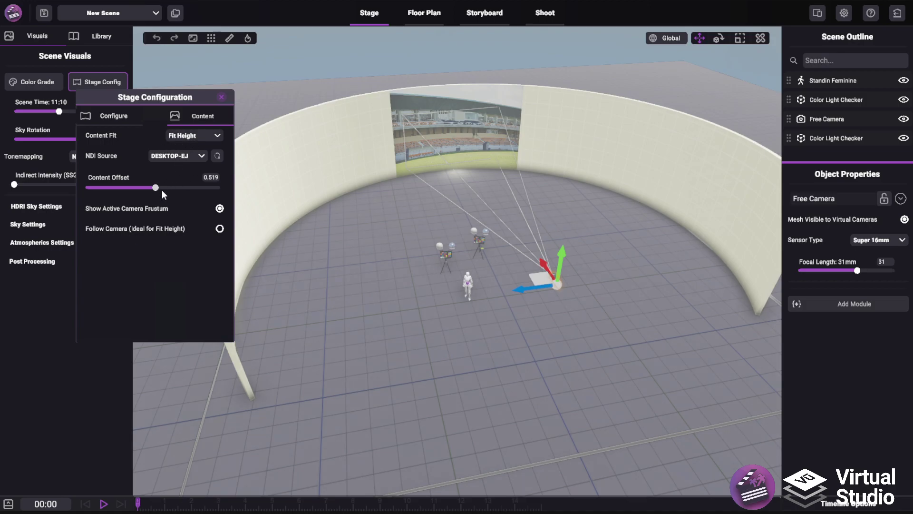
Step: Enable Follow Camera for the wall content, set the content offset to 0.283, and move and rotate the Free Camera
{"action": "left_click", "coordinate": [220, 230]}
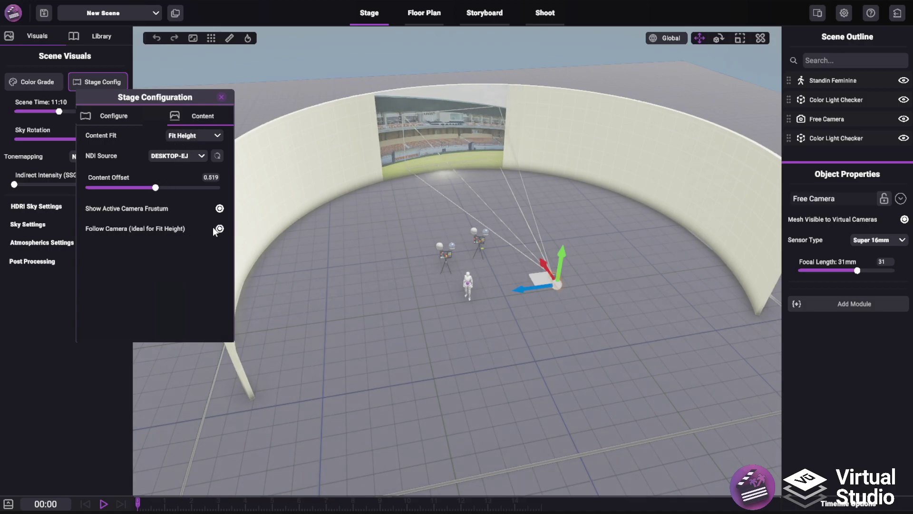
{"action": "left_click_drag", "start_coordinate": [156, 188], "coordinate": [124, 188]}
{"action": "left_click_drag", "start_coordinate": [539, 280], "coordinate": [516, 319]}
{"action": "key", "text": "e"}
{"action": "mouse_move", "coordinate": [547, 353]}
{"action": "left_mouse_down"}
{"action": "mouse_move", "coordinate": [532, 362]}
{"action": "mouse_move", "coordinate": [566, 355]}
{"action": "mouse_move", "coordinate": [551, 369]}
{"action": "mouse_move", "coordinate": [533, 343]}
{"action": "mouse_move", "coordinate": [442, 349]}
{"action": "mouse_move", "coordinate": [378, 267]}
{"action": "mouse_move", "coordinate": [533, 397]}
{"action": "mouse_move", "coordinate": [553, 318]}
{"action": "mouse_move", "coordinate": [570, 366]}
{"action": "mouse_move", "coordinate": [547, 369]}
{"action": "left_mouse_up"}
{"action": "key", "text": "w"}
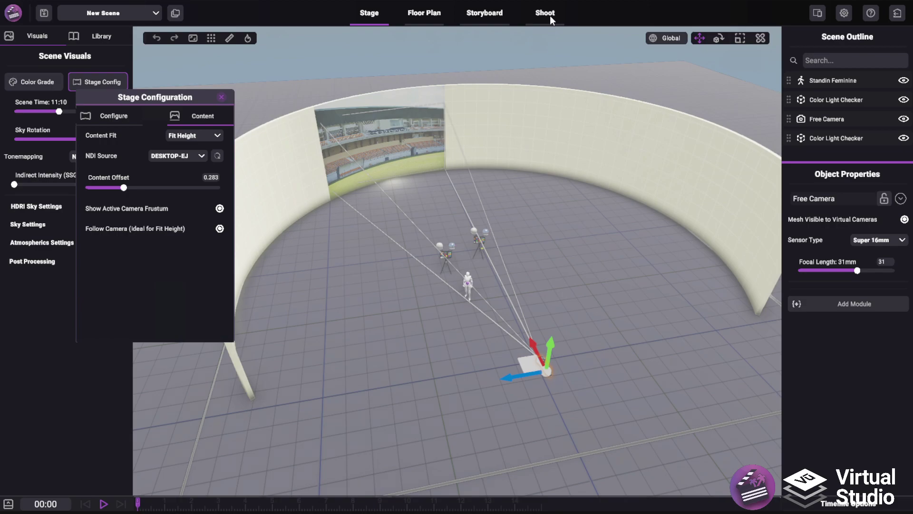
Step: Open the Shoot view and move and turn the camera to frame the stand-in against the wall content
{"action": "left_click", "coordinate": [550, 13]}
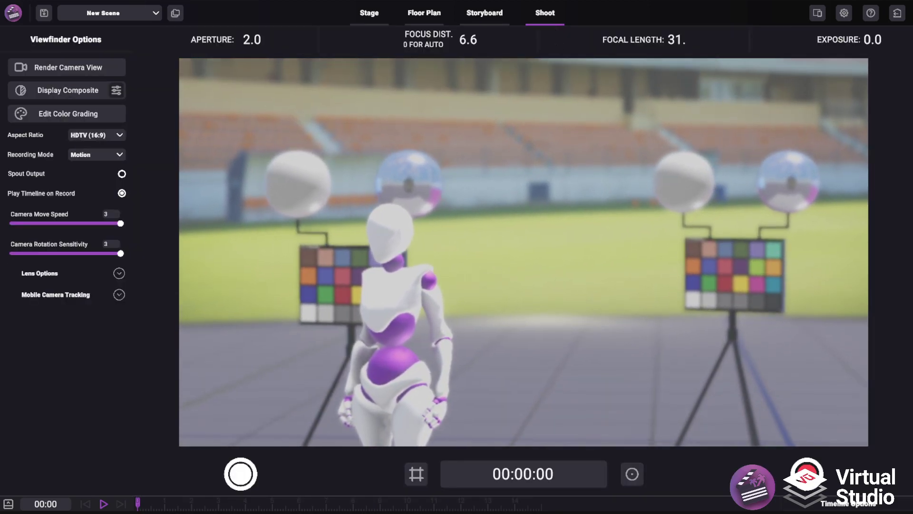
{"action": "key", "text": "a"}
{"action": "key", "text": "w"}
{"action": "right_click_drag", "start_coordinate": [428, 274], "coordinate": [485, 274]}
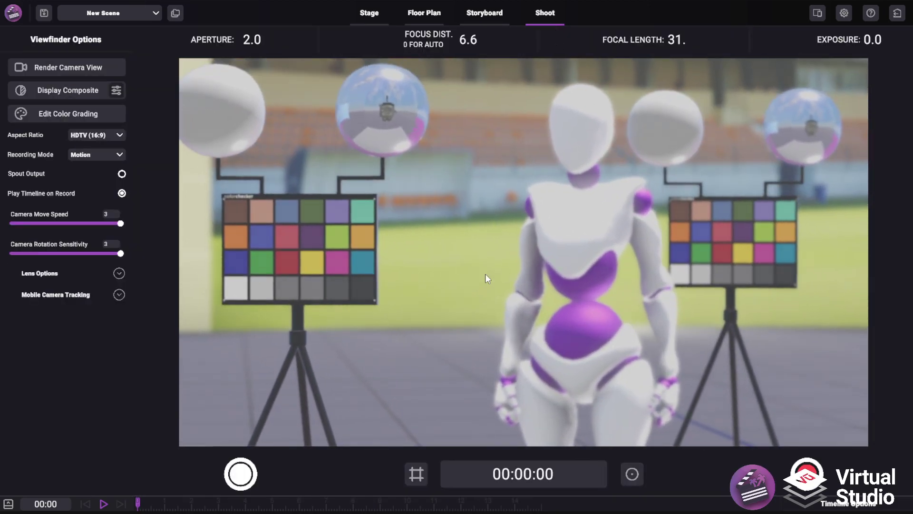
{"action": "left_click", "coordinate": [595, 261]}
{"action": "key", "text": "e"}
{"action": "right_click_drag", "start_coordinate": [595, 261], "coordinate": [462, 260]}
{"action": "key", "text": "q"}
{"action": "key", "text": "d"}
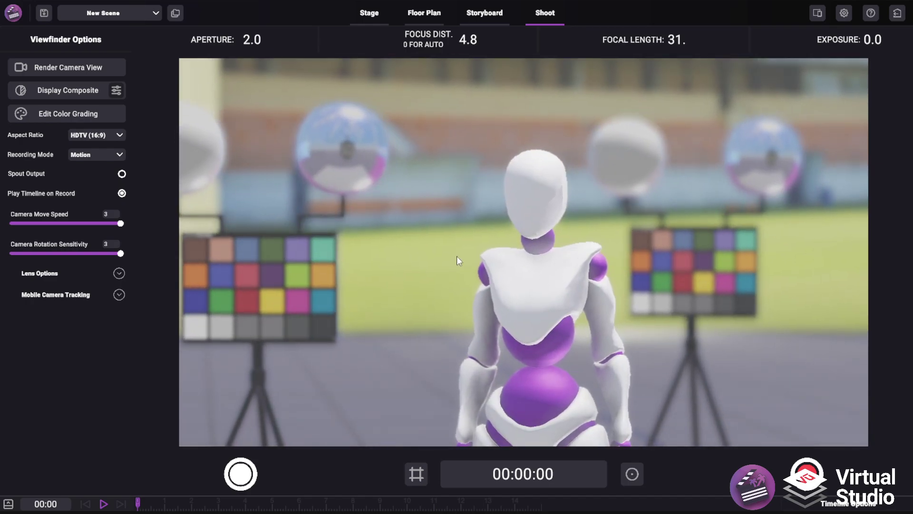
Step: Reframe the camera around the stand-in and color checkers, and set the aperture to 3.8
{"action": "left_click", "coordinate": [523, 266]}
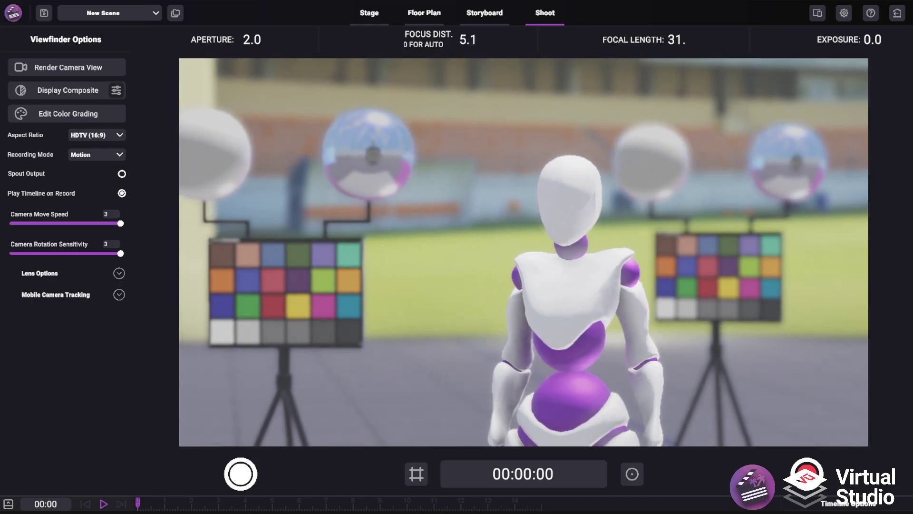
{"action": "key", "text": "s"}
{"action": "key", "text": "w"}
{"action": "key", "text": "a"}
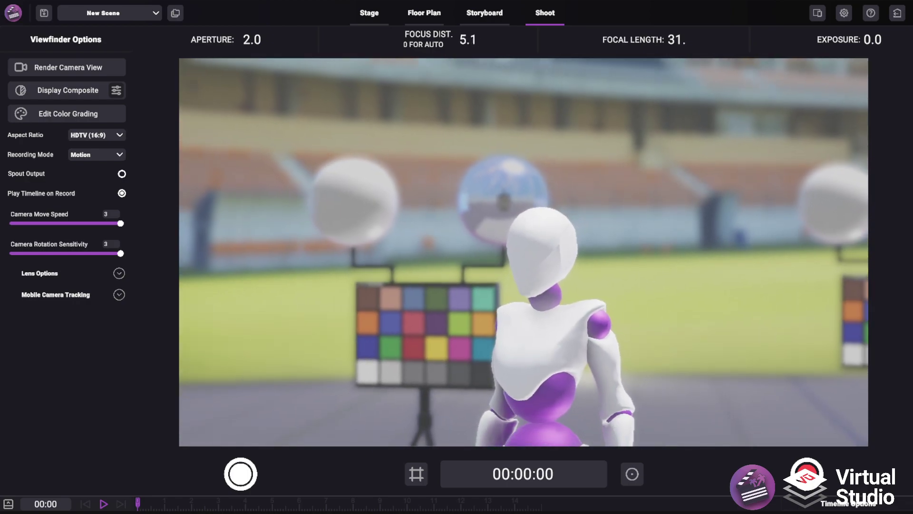
{"action": "scroll", "coordinate": [249, 44], "scroll_direction": "up", "scroll_amount": 9}
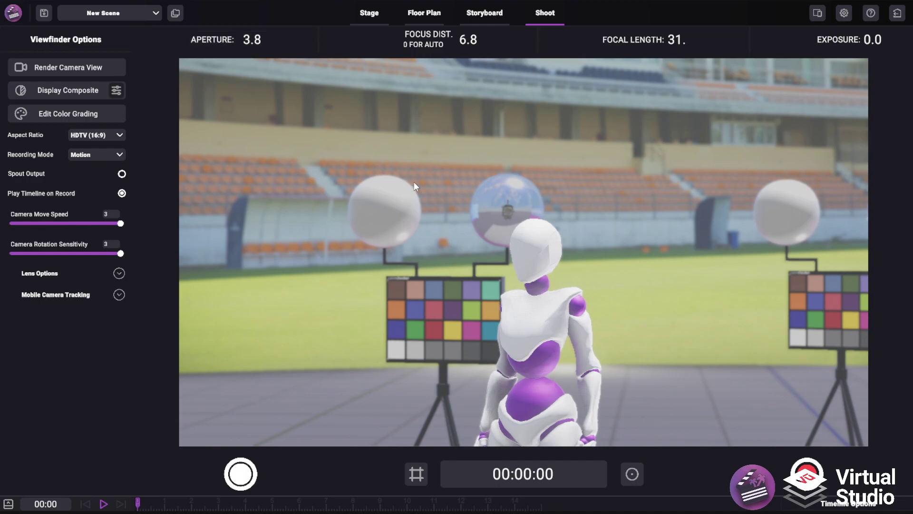
{"action": "key", "text": "w"}
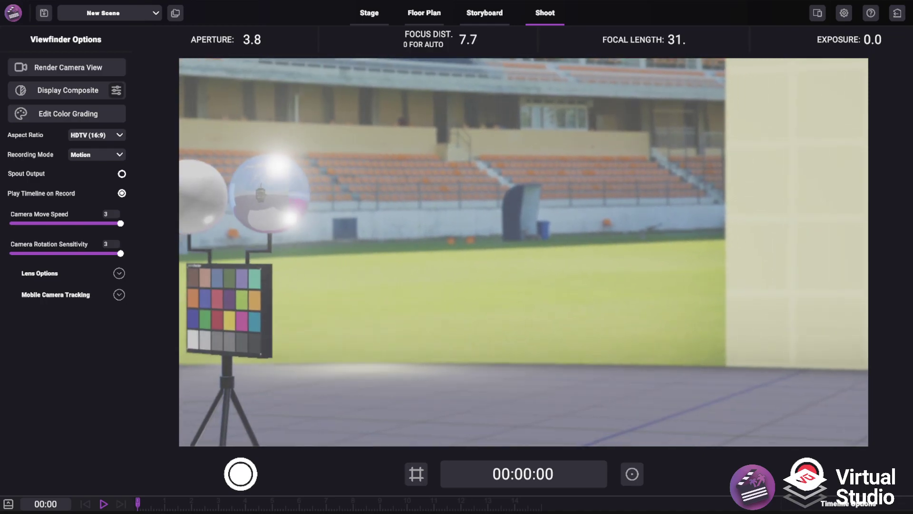
Step: Return to the stage, close the stage configuration, and set the scene time to 0:00
{"action": "left_click", "coordinate": [370, 13]}
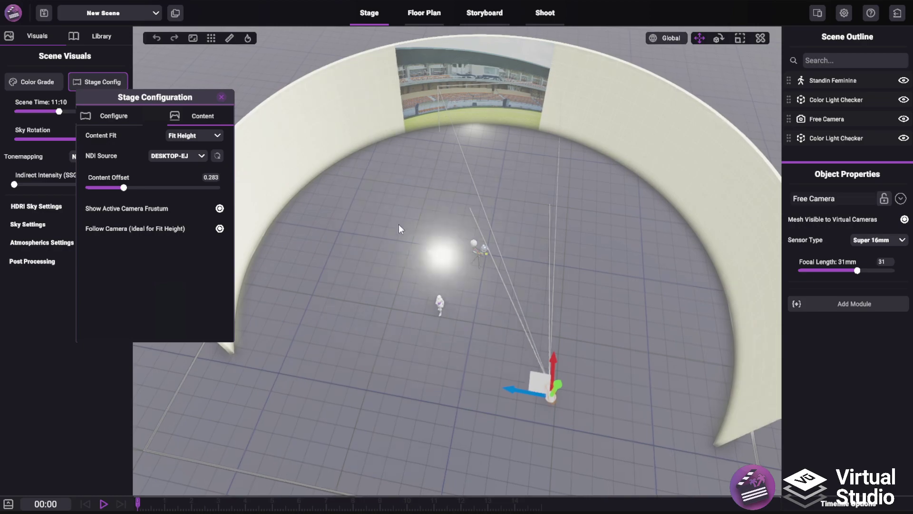
{"action": "left_click", "coordinate": [224, 98]}
{"action": "left_click_drag", "start_coordinate": [59, 111], "coordinate": [1, 121]}
{"action": "left_click_drag", "start_coordinate": [400, 232], "coordinate": [556, 125]}
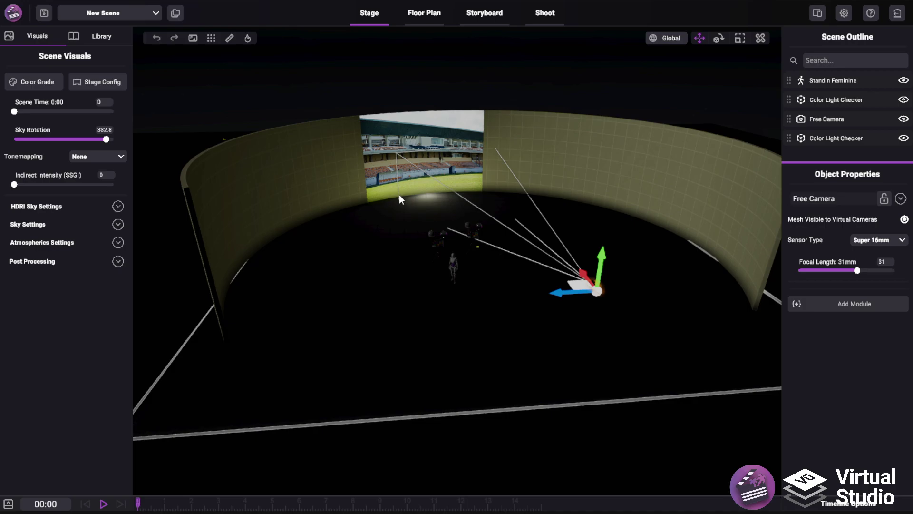
Step: Move the Color Light Checker nearer the Free Camera away from the other checker across the stage floor
{"action": "middle_click_drag", "start_coordinate": [409, 178], "coordinate": [472, 150]}
{"action": "middle_click_drag", "start_coordinate": [492, 233], "coordinate": [499, 325]}
{"action": "left_click", "coordinate": [499, 326]}
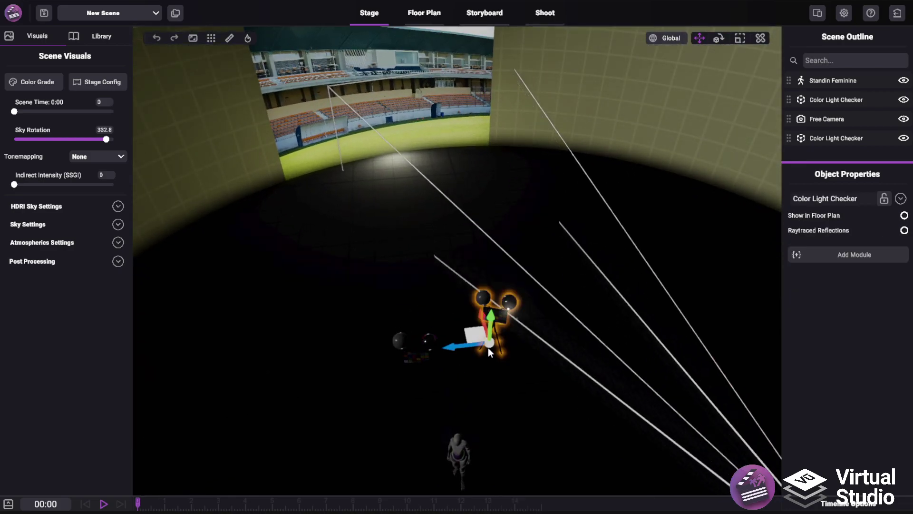
{"action": "left_click_drag", "start_coordinate": [472, 317], "coordinate": [565, 334]}
{"action": "middle_click_drag", "start_coordinate": [565, 334], "coordinate": [344, 261]}
Step: Try an indirect intensity (SSGI) of 5 on the dark stage, and reset it to 0
{"action": "mouse_move", "coordinate": [19, 110]}
{"action": "left_mouse_down"}
{"action": "mouse_move", "coordinate": [39, 124]}
{"action": "mouse_move", "coordinate": [13, 126]}
{"action": "left_mouse_up"}
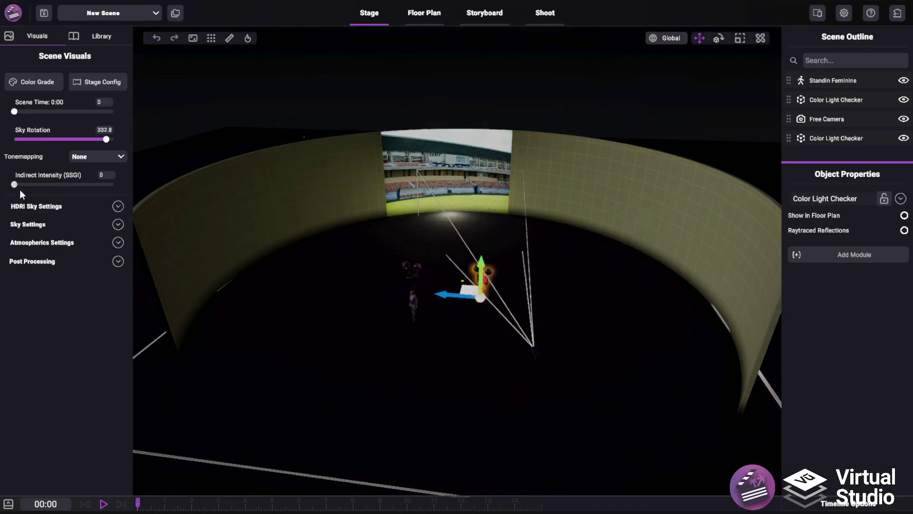
{"action": "left_click_drag", "start_coordinate": [20, 187], "coordinate": [773, 331]}
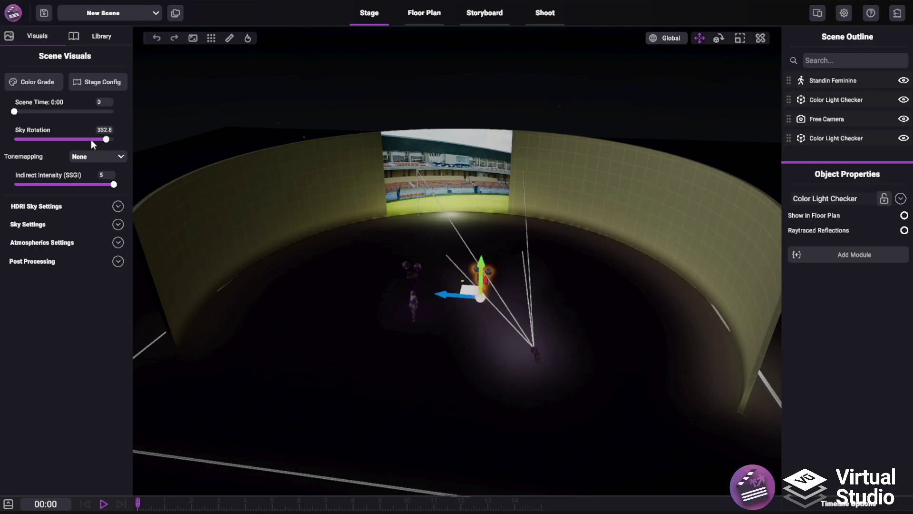
{"action": "left_click_drag", "start_coordinate": [114, 184], "coordinate": [14, 184]}
Step: Set the scene time to 11:10 and view the daylit stage from another angle
{"action": "left_click_drag", "start_coordinate": [490, 212], "coordinate": [452, 217]}
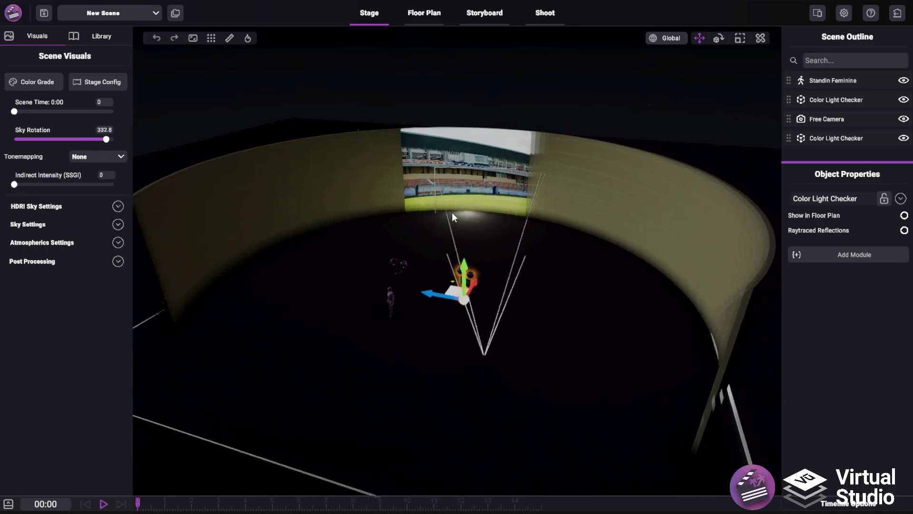
{"action": "left_click_drag", "start_coordinate": [14, 111], "coordinate": [59, 114]}
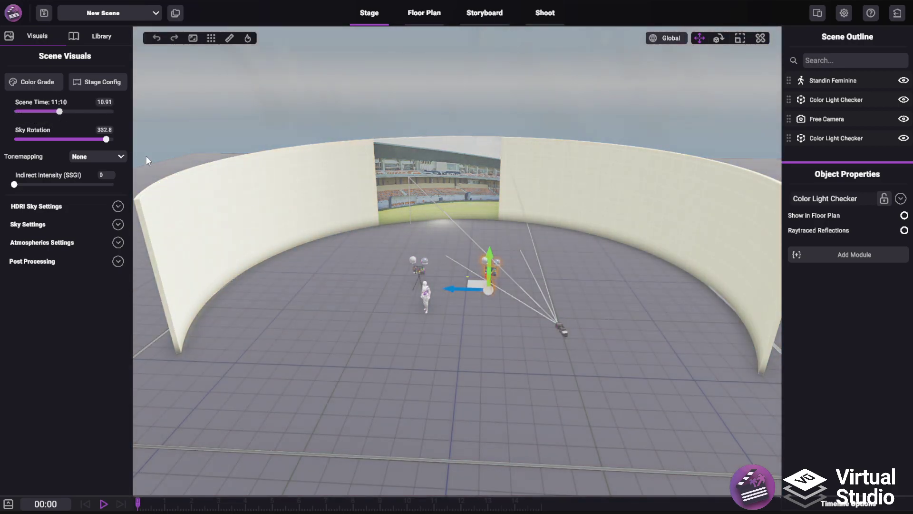
{"action": "middle_click_drag", "start_coordinate": [537, 290], "coordinate": [606, 271]}
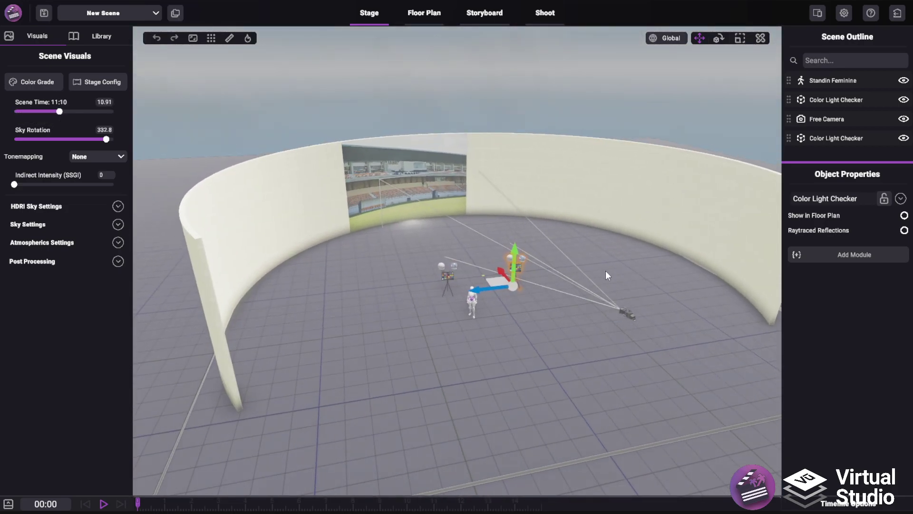